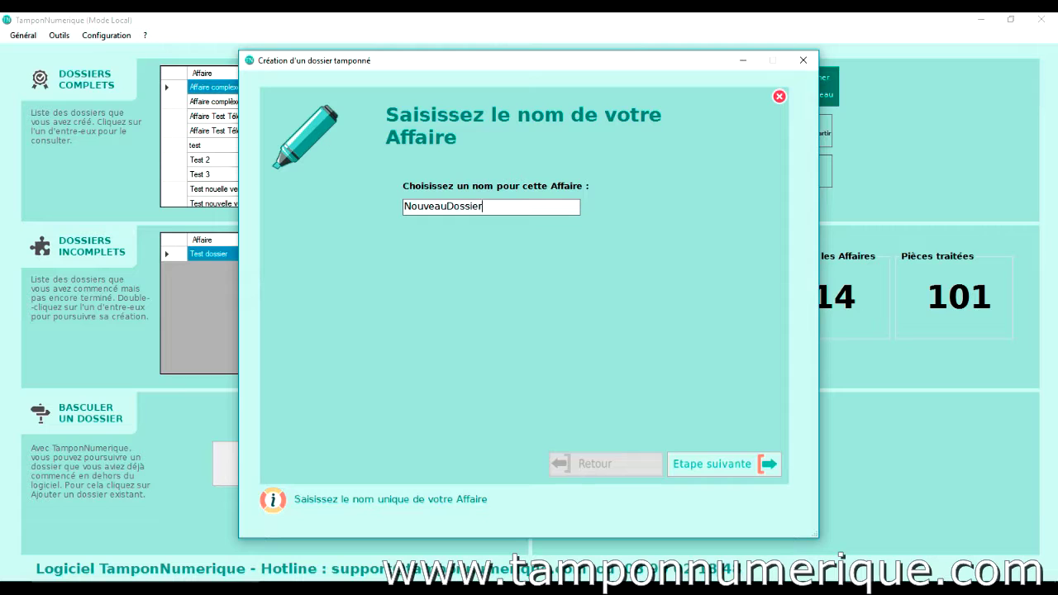
Confirm NouveauDossier as the case name and browse to the Essai TN folder on the Bureau for files to add.
click(695, 451)
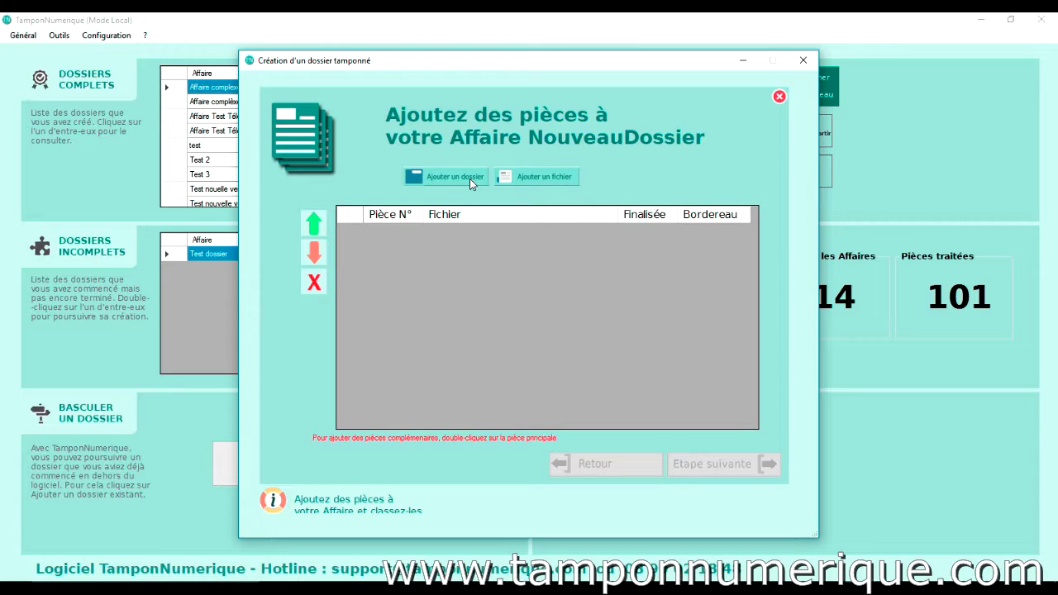
click(530, 180)
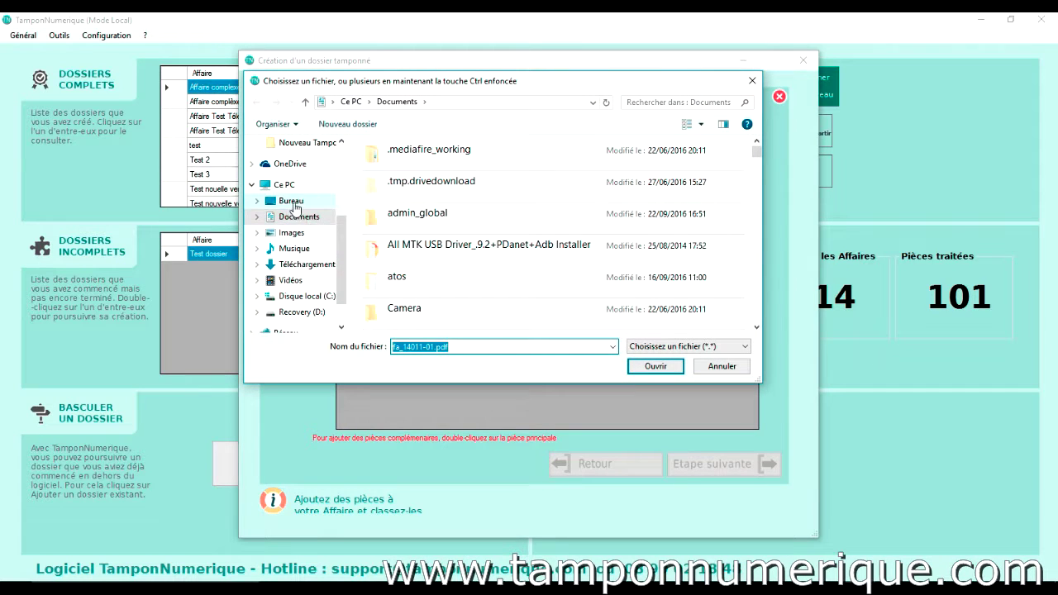
click(291, 201)
click(697, 289)
double_click(696, 289)
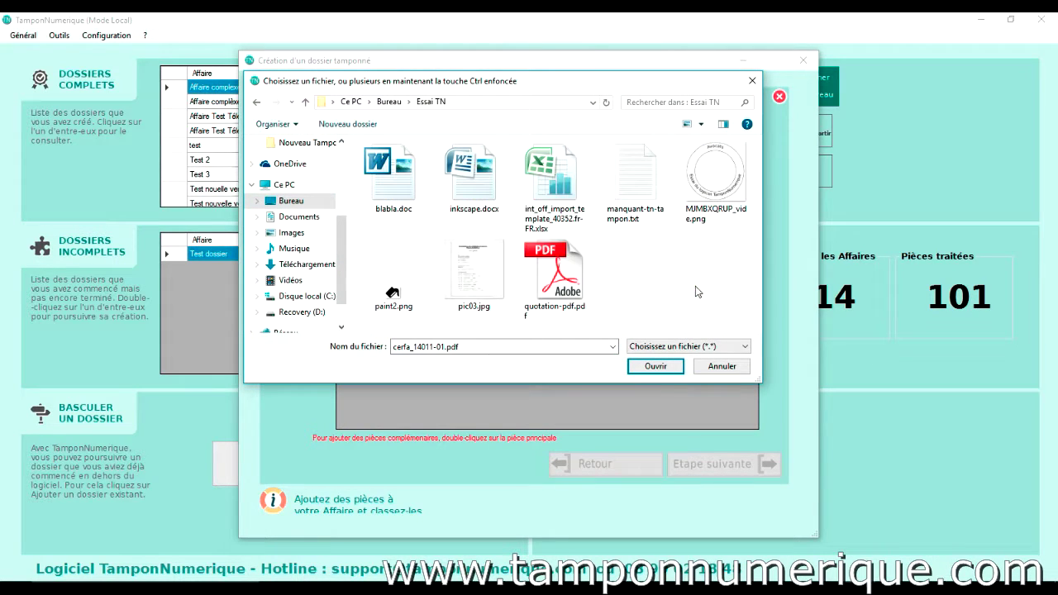
drag(762, 390, 866, 477)
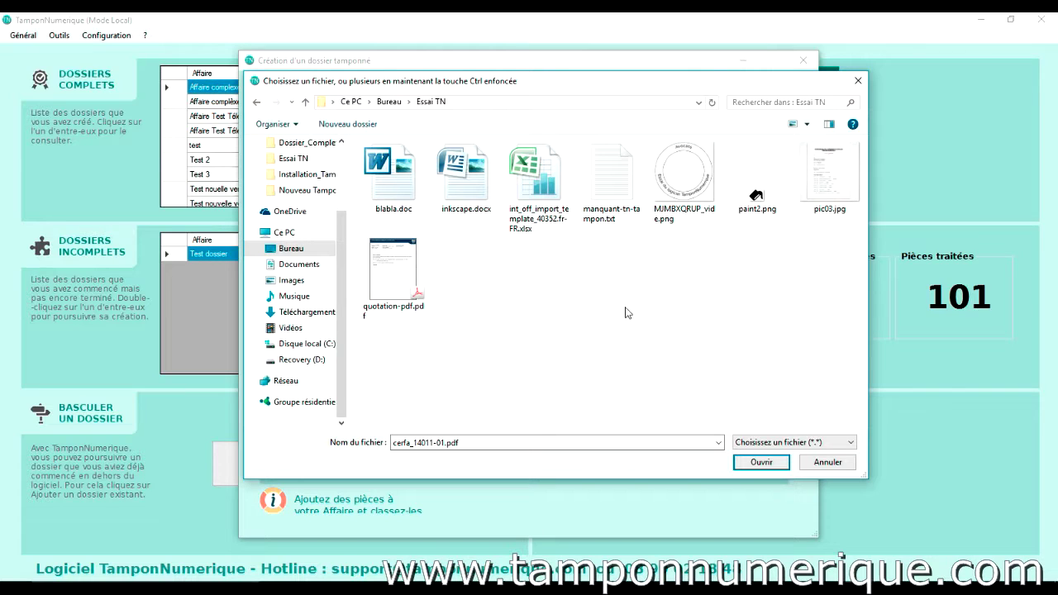
Add all eight files from the Essai TN folder to the case as pieces.
click(397, 286)
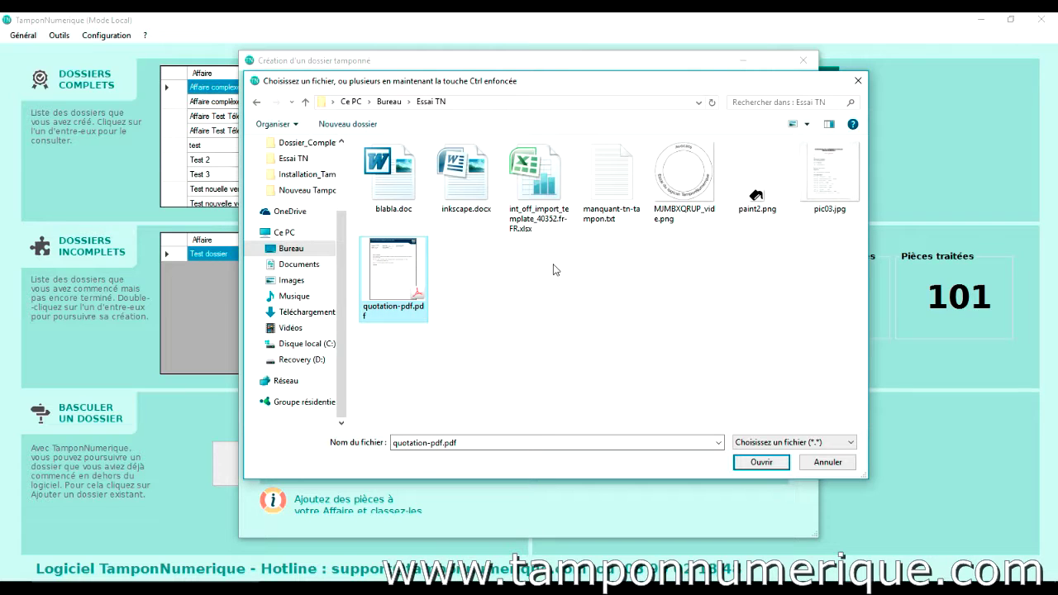
ctrl+click(393, 178)
ctrl+click(450, 180)
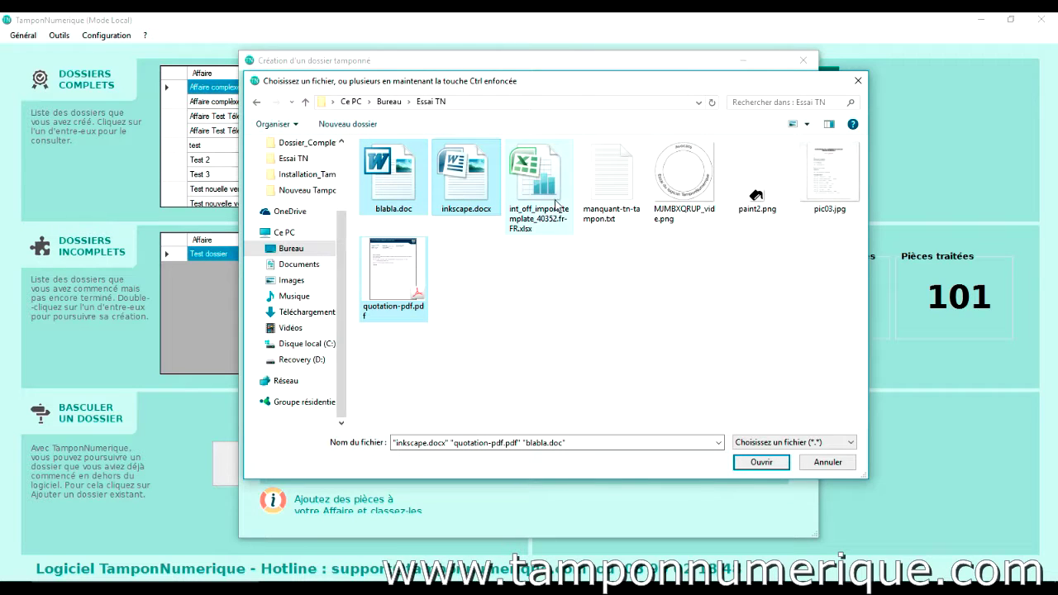
ctrl+click(557, 204)
ctrl+click(615, 211)
ctrl+click(676, 200)
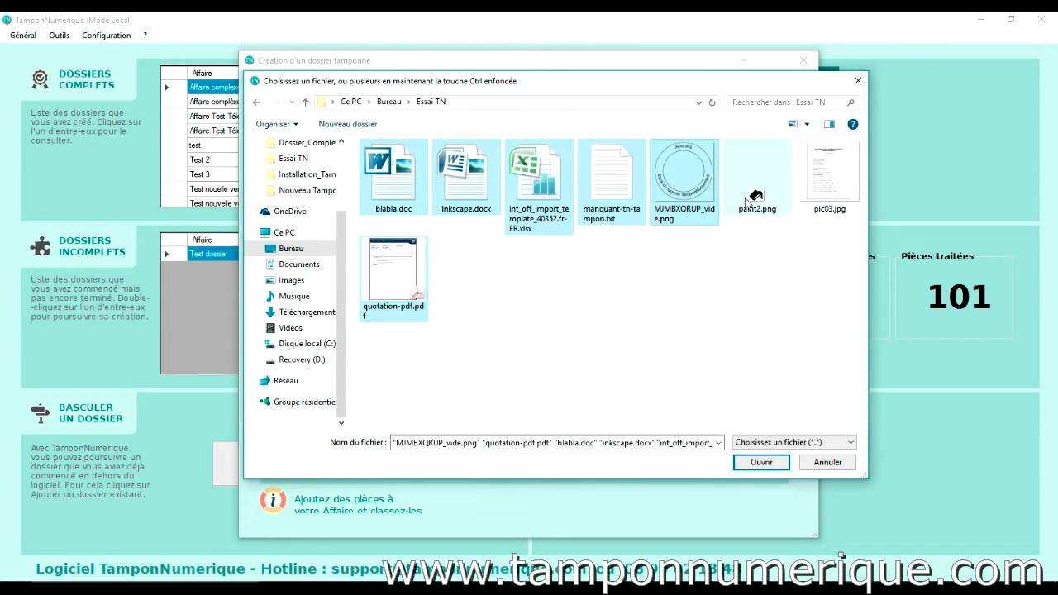
ctrl+click(748, 202)
mouse_move(841, 379)
mouse_down()
mouse_move(433, 140)
mouse_move(388, 164)
mouse_up()
click(761, 462)
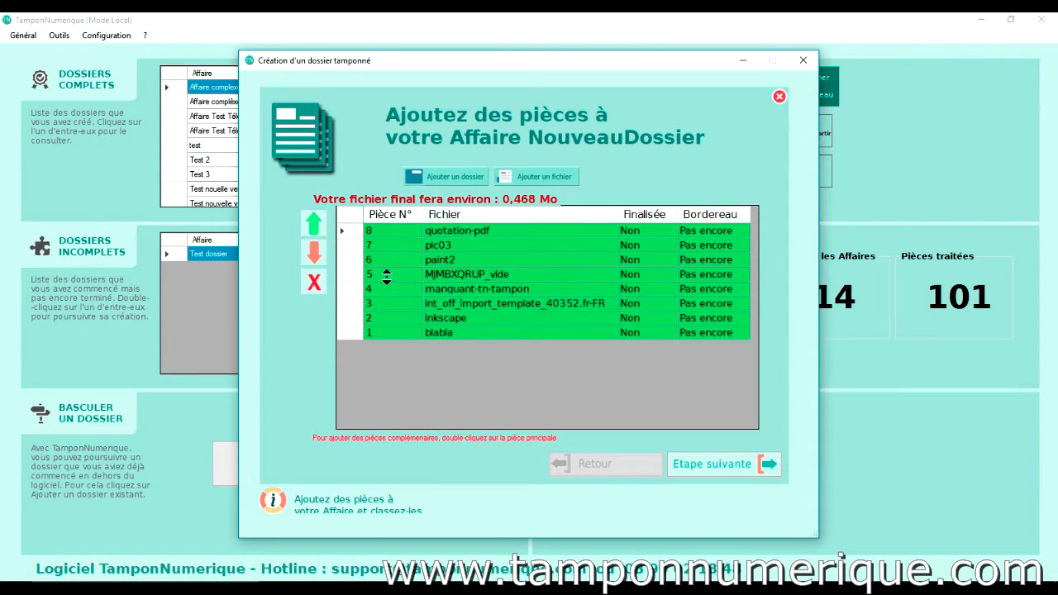
Move int_off_import_template_40352.fr-FR to piece number 5 and view the complementary pieces window for manquant-tn-tampon.
click(472, 304)
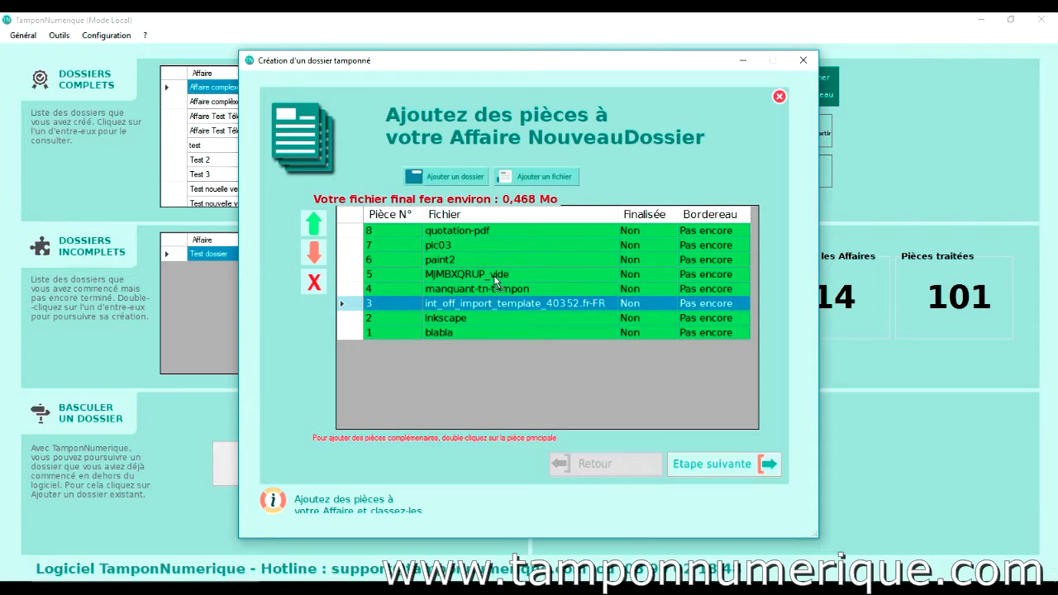
drag(496, 285, 516, 363)
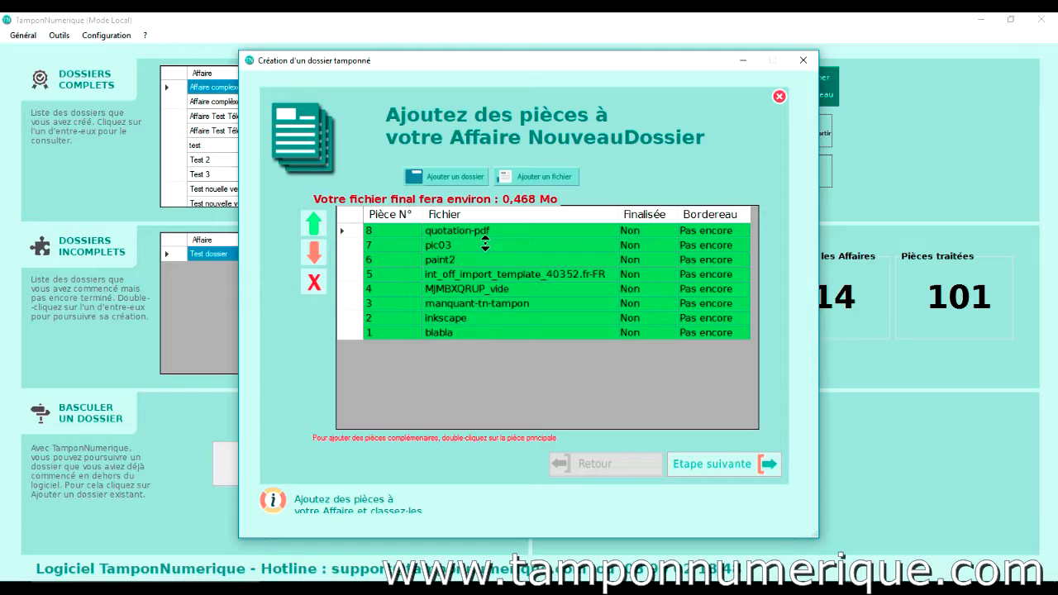
double_click(510, 303)
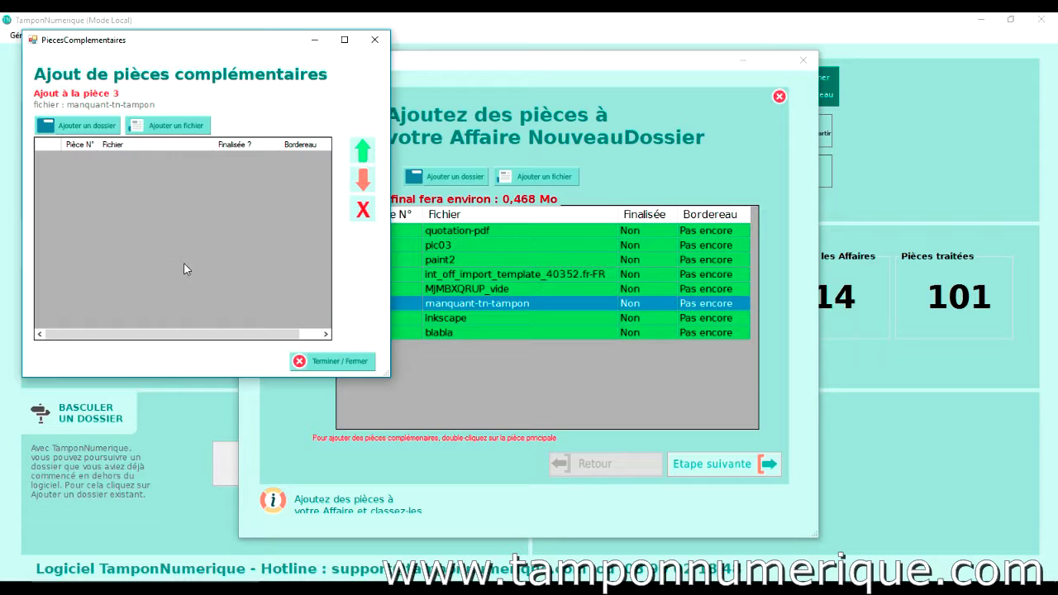
click(375, 40)
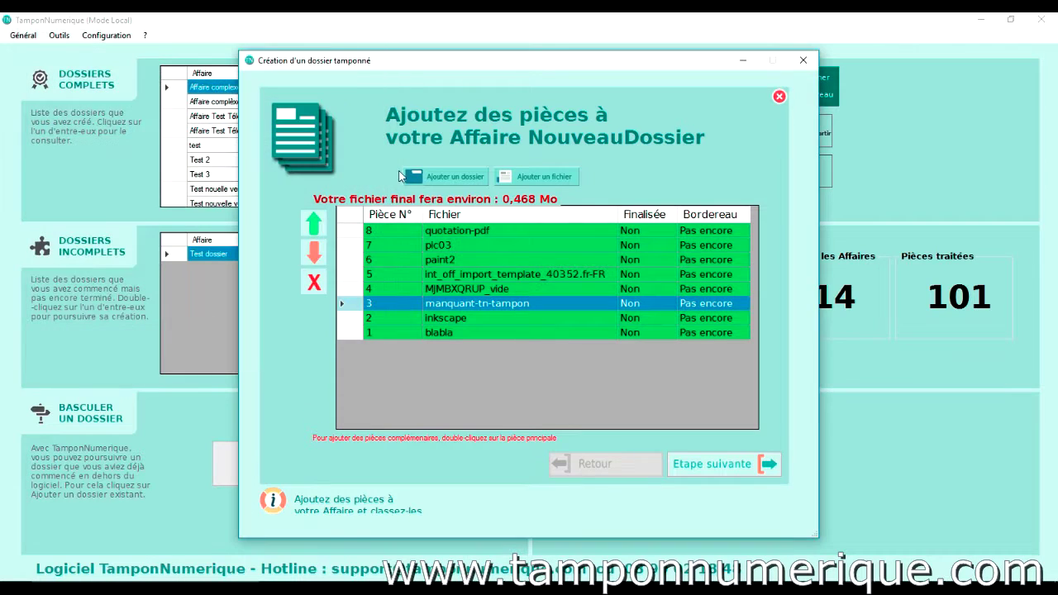
Choose MJMBXQRUP_vide.png as the stamp and accept the Haut Droite position, all pages, with piece and page numbers included.
click(712, 469)
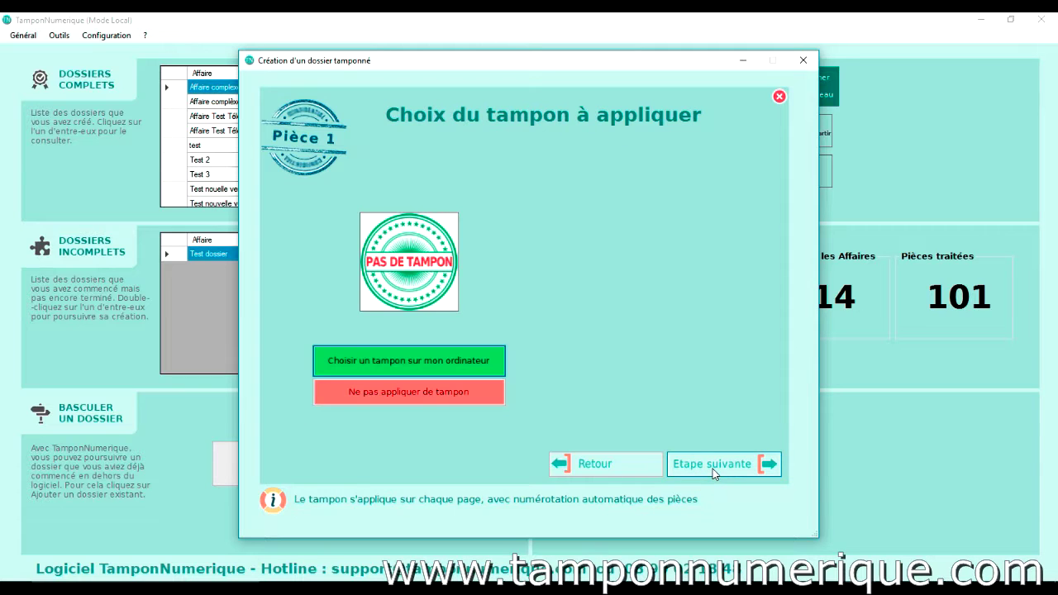
click(423, 370)
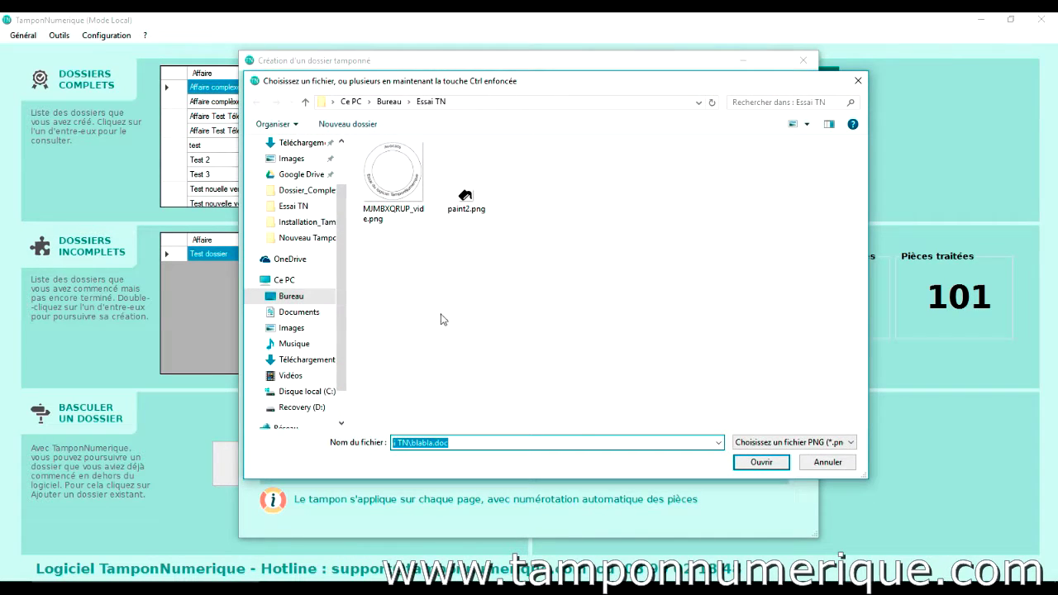
click(395, 177)
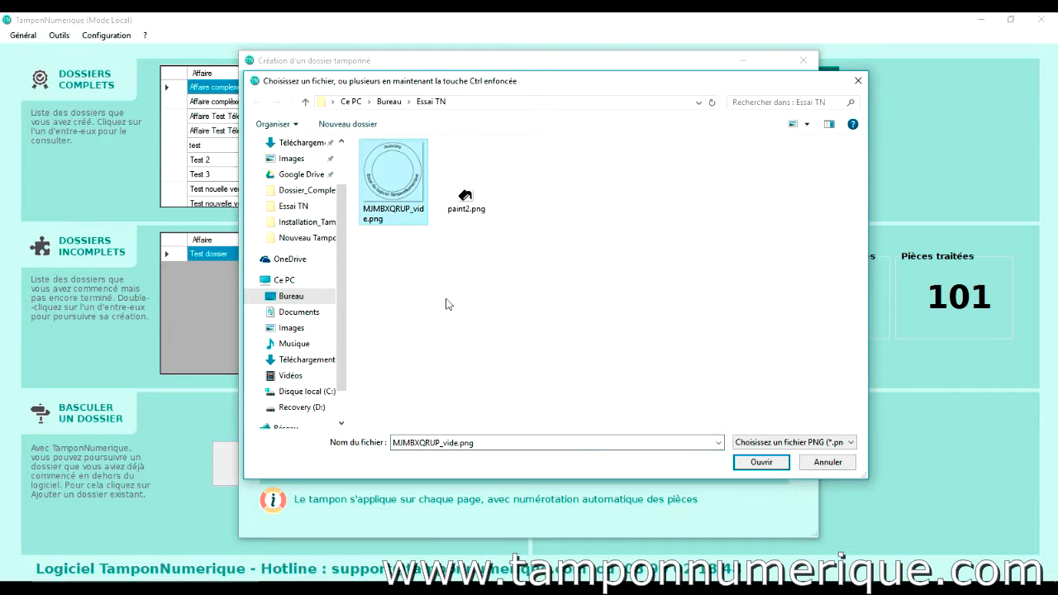
click(761, 463)
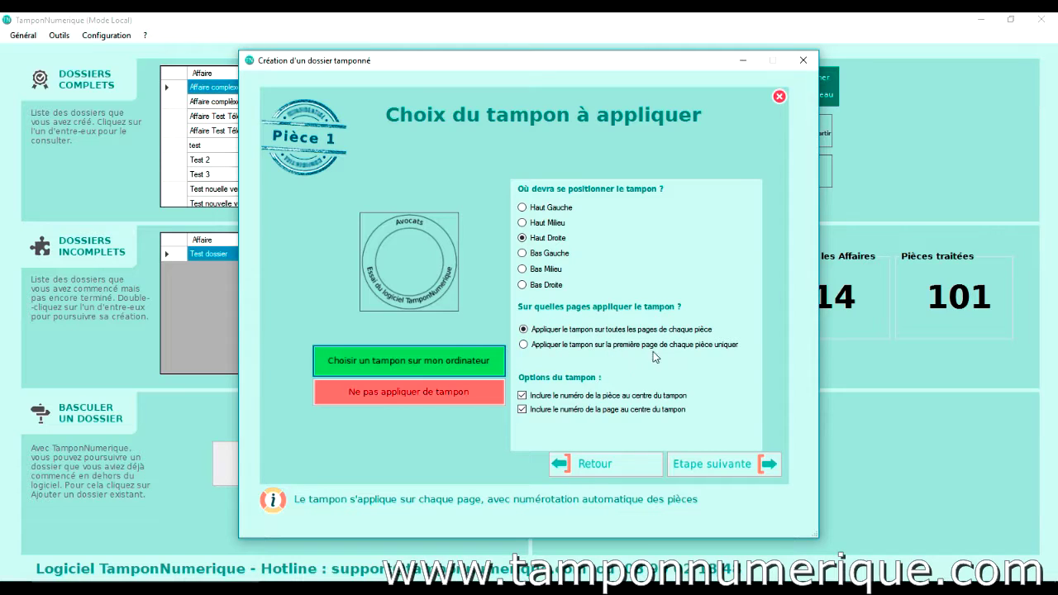
click(715, 468)
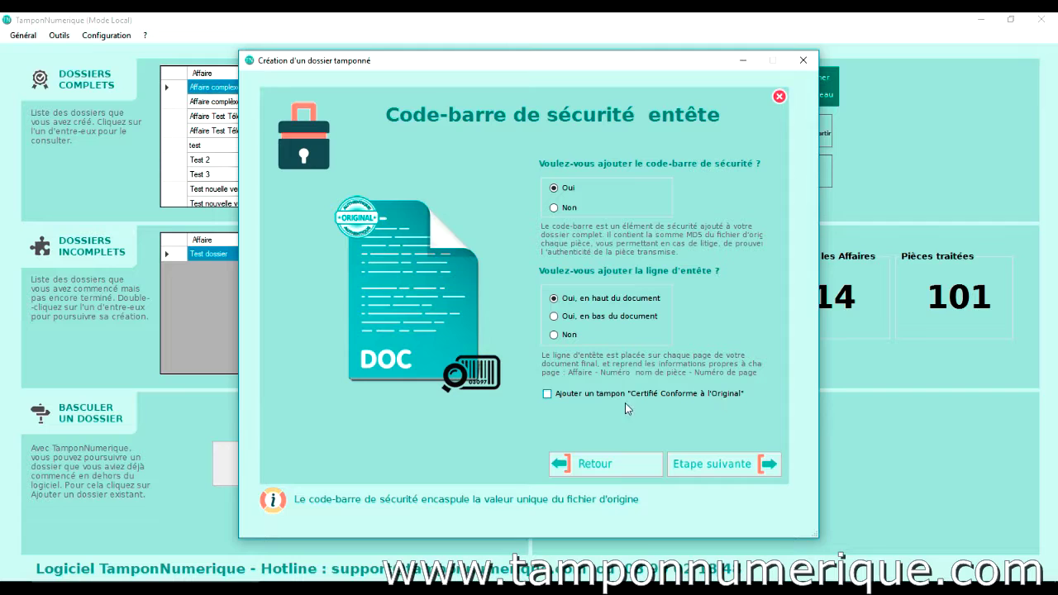
Accept the security barcode and top header line, leave the sender and recipient details blank, and create the stamped dossier.
click(733, 464)
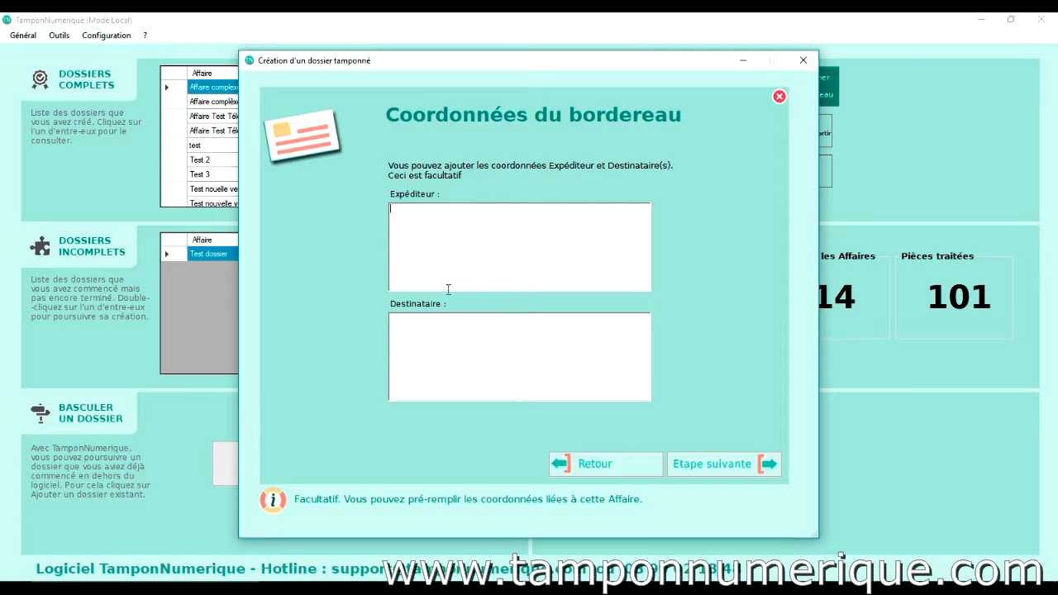
click(707, 467)
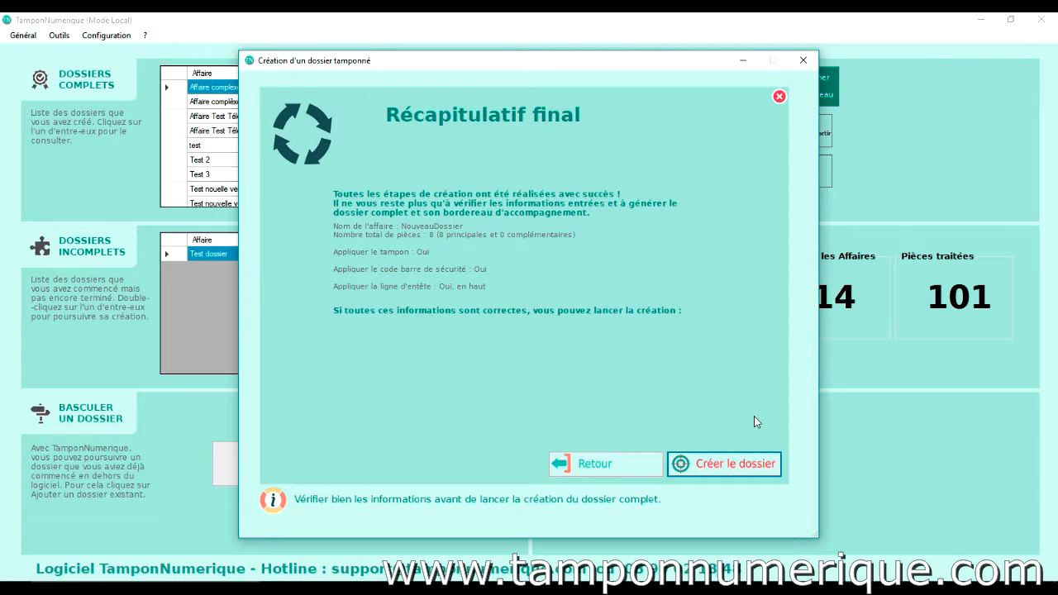
click(741, 468)
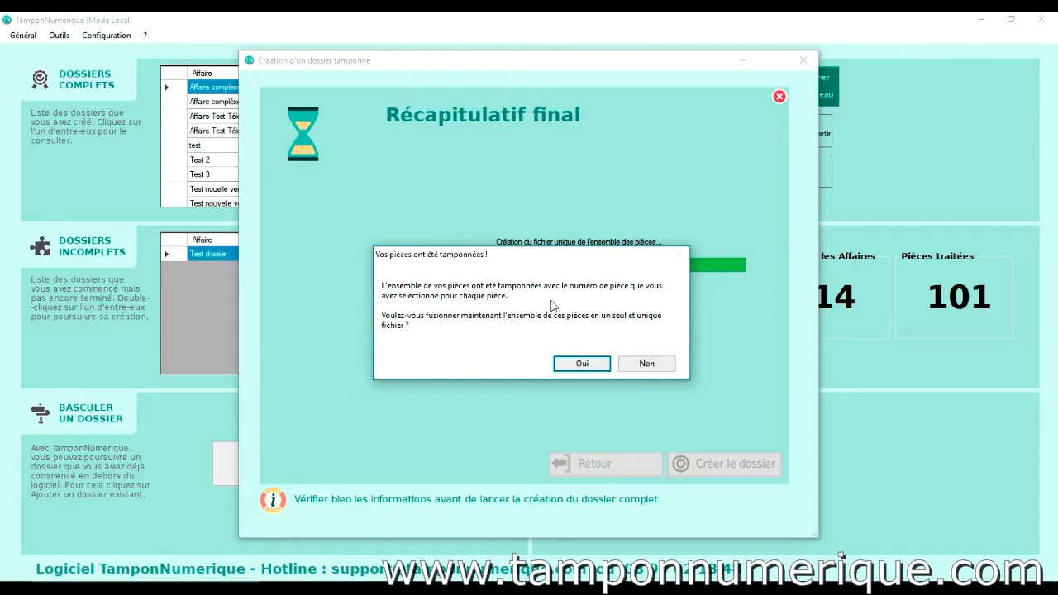
Set up the merge of Bordereau 1 with a Télérecours-compatible copy, using requete fichier.doc as the request file.
click(604, 364)
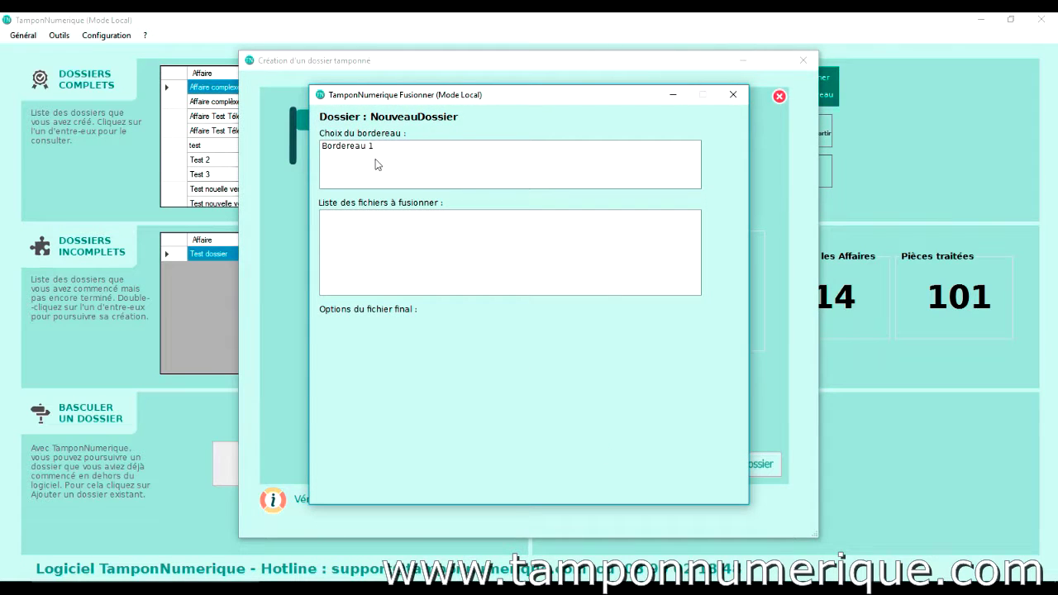
click(352, 148)
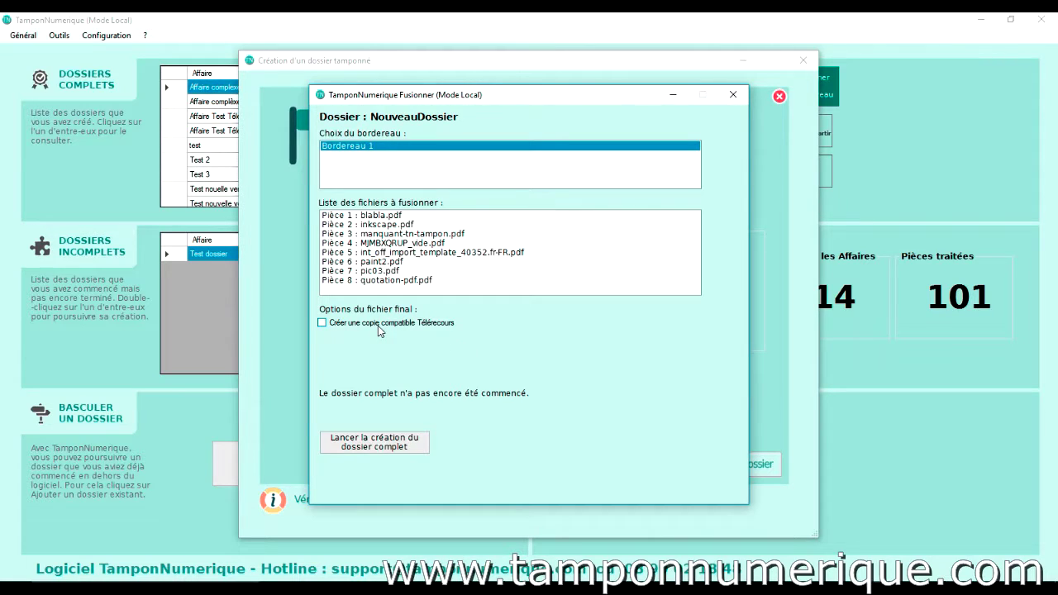
click(322, 323)
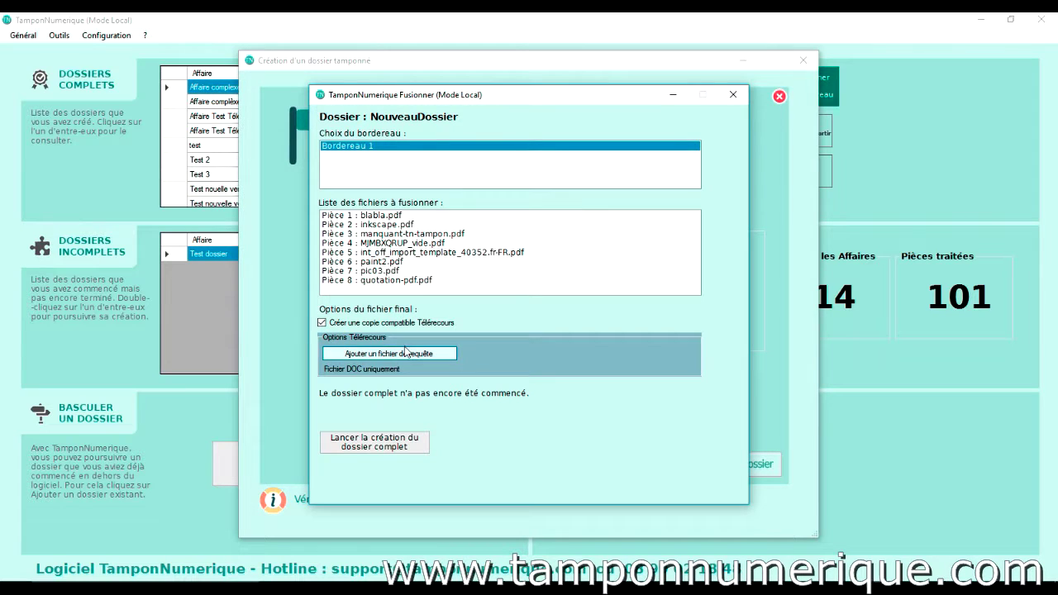
click(386, 355)
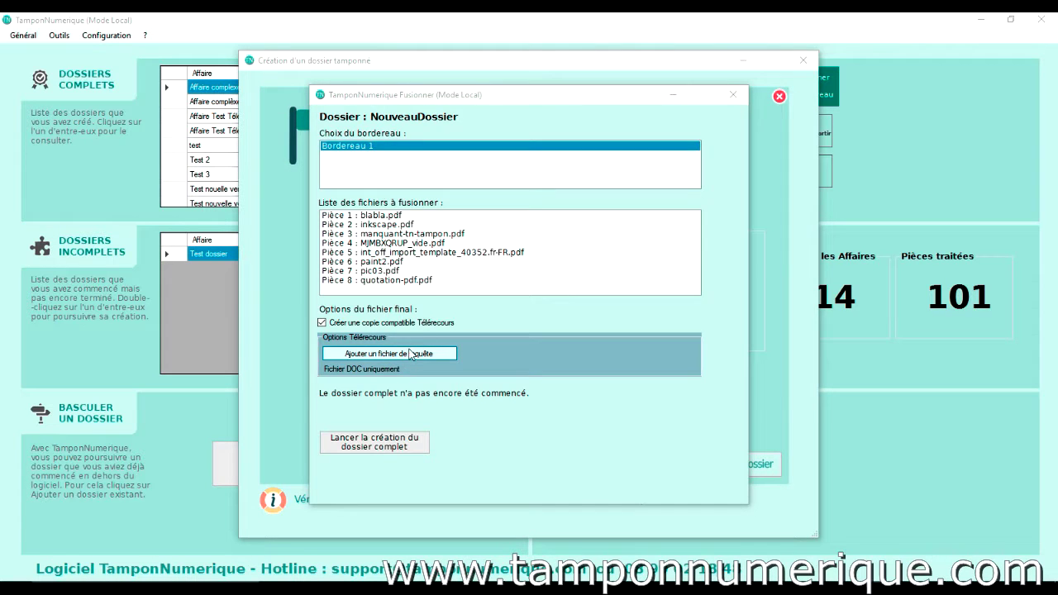
scroll(599, 267, down, 15)
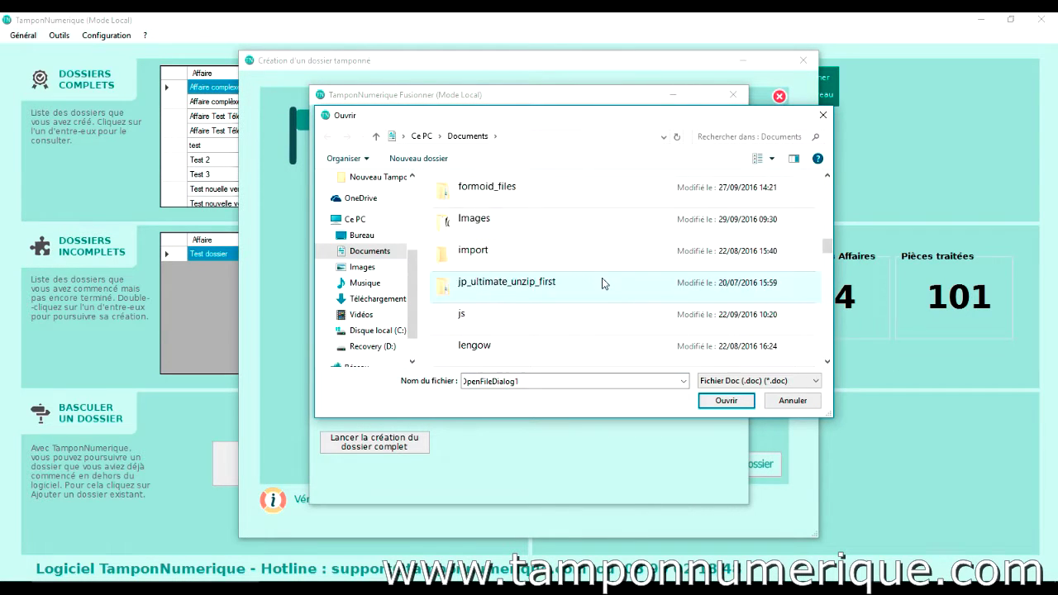
scroll(591, 291, down, 12)
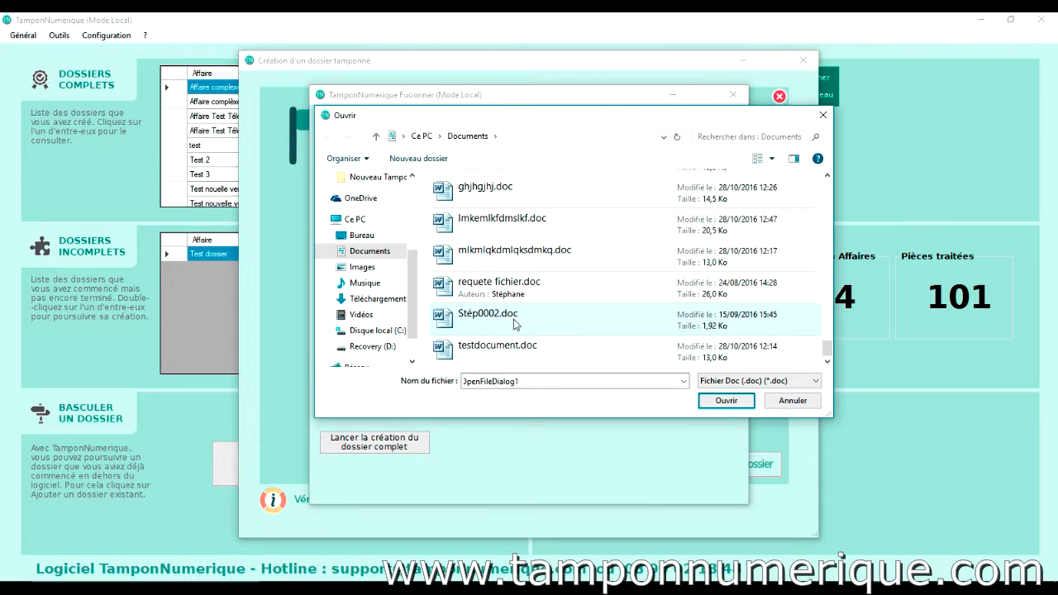
double_click(502, 288)
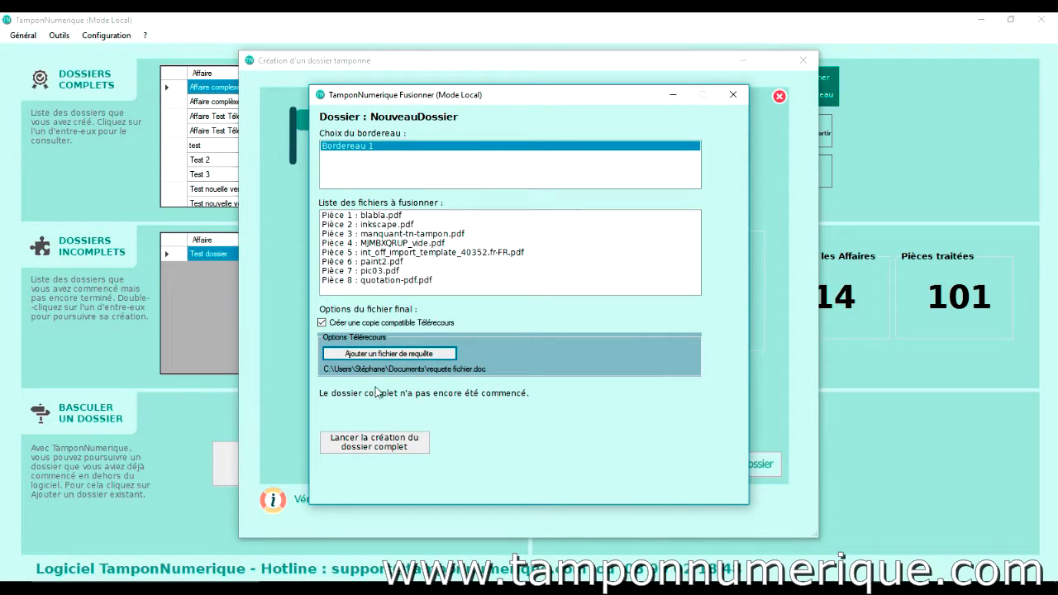
Launch the creation of the complete dossier, close the merge window, and close the current dossier.
click(362, 448)
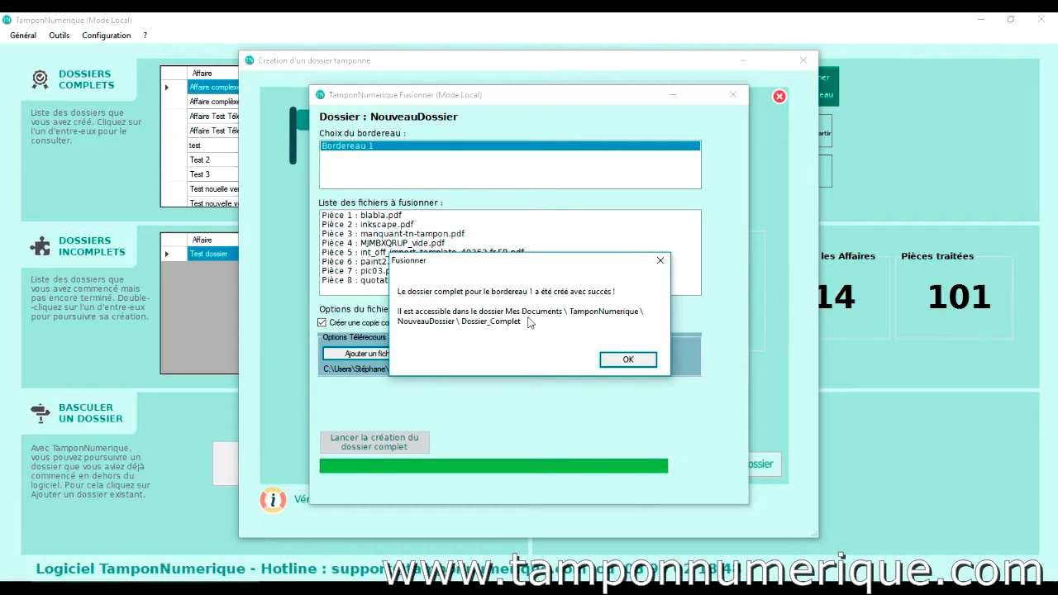
click(628, 362)
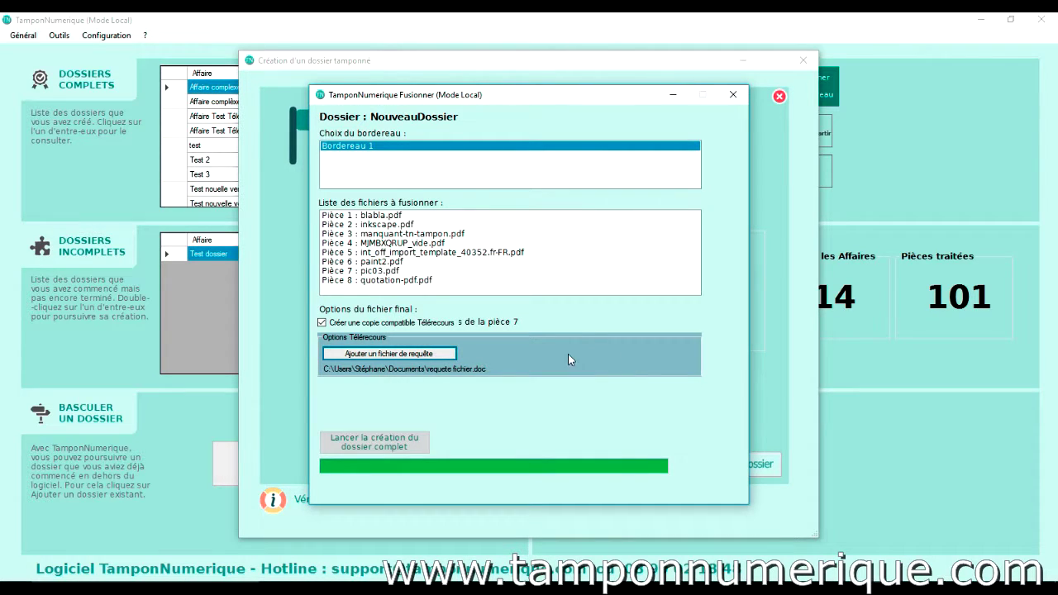
click(732, 94)
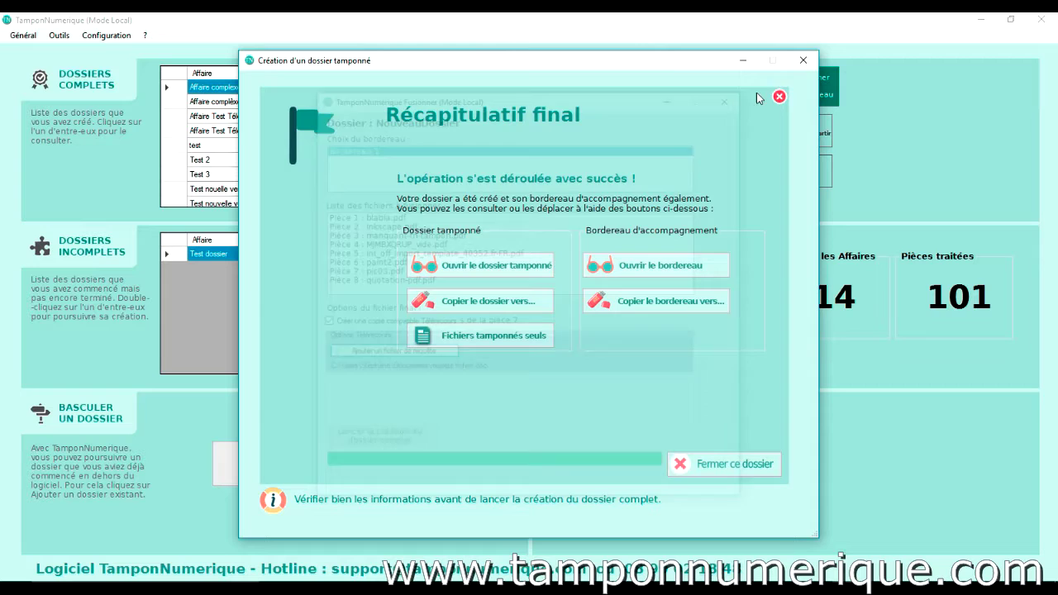
click(804, 63)
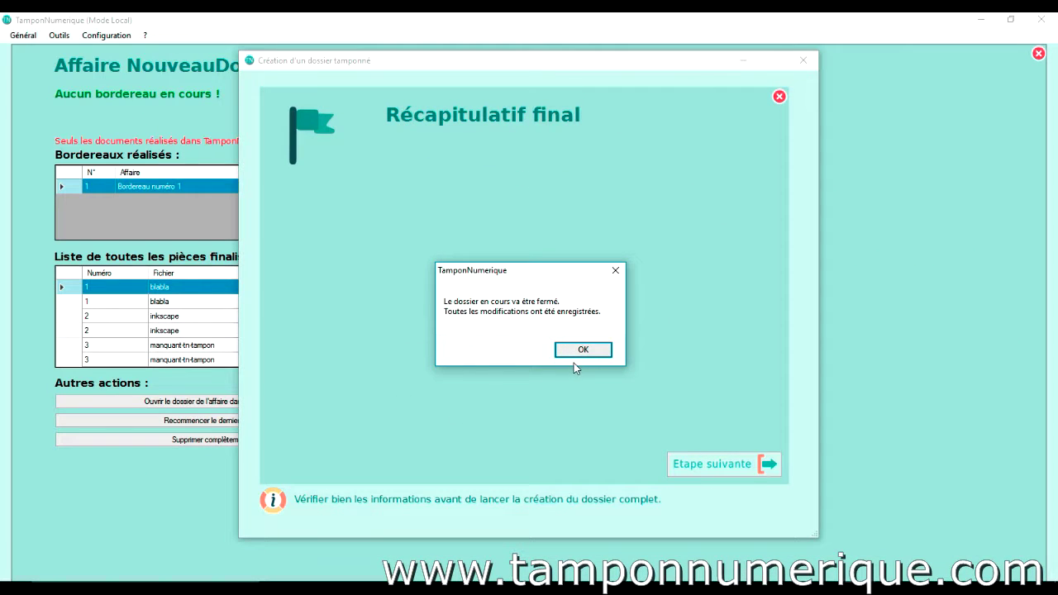
click(579, 352)
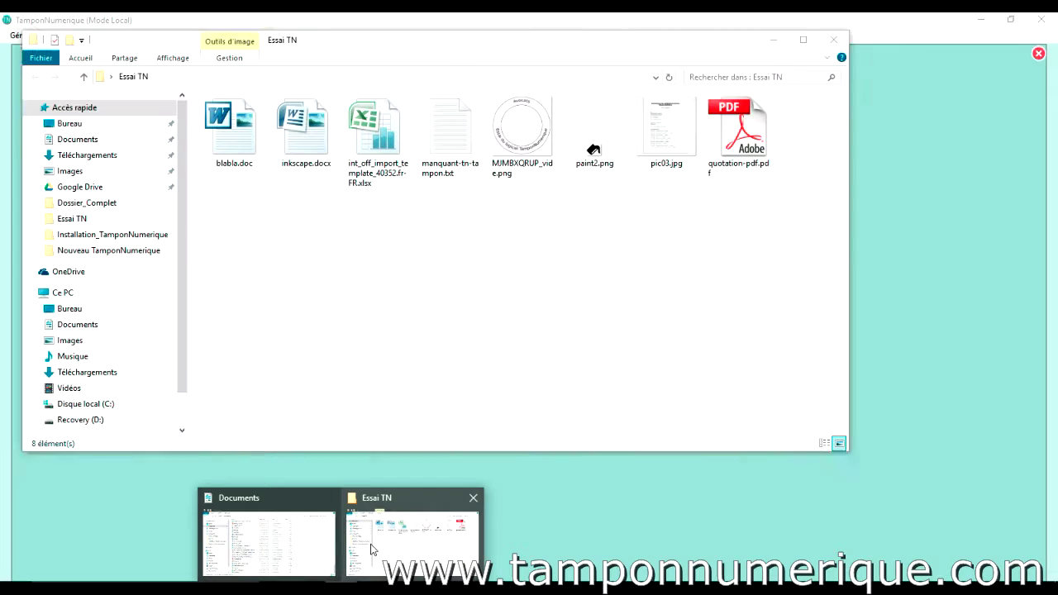
Switch to File Explorer and open the NouveauDossier folder inside the TamponNumerique folder of Documents.
click(370, 541)
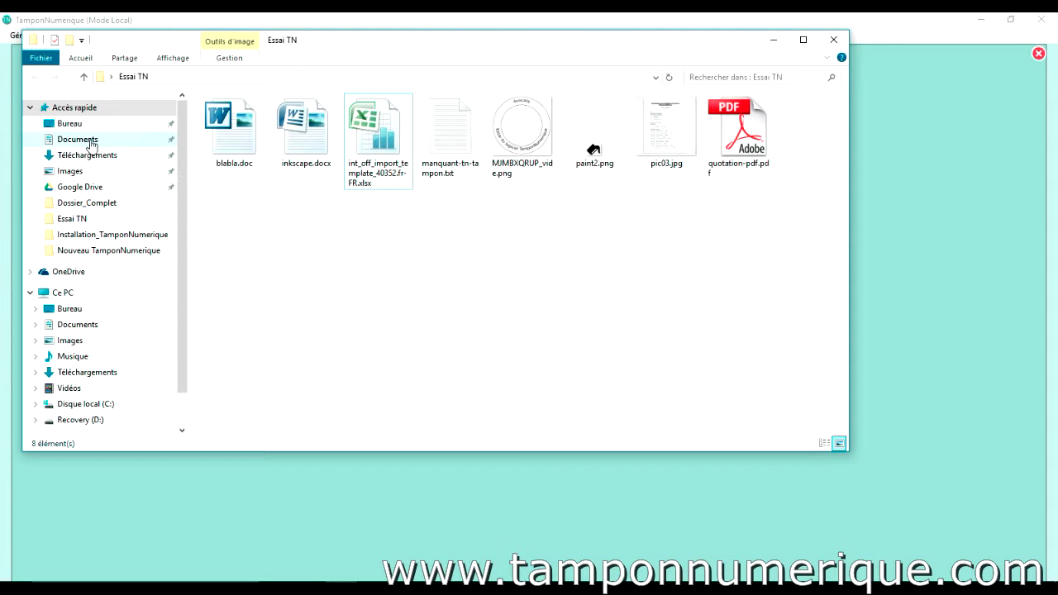
click(77, 139)
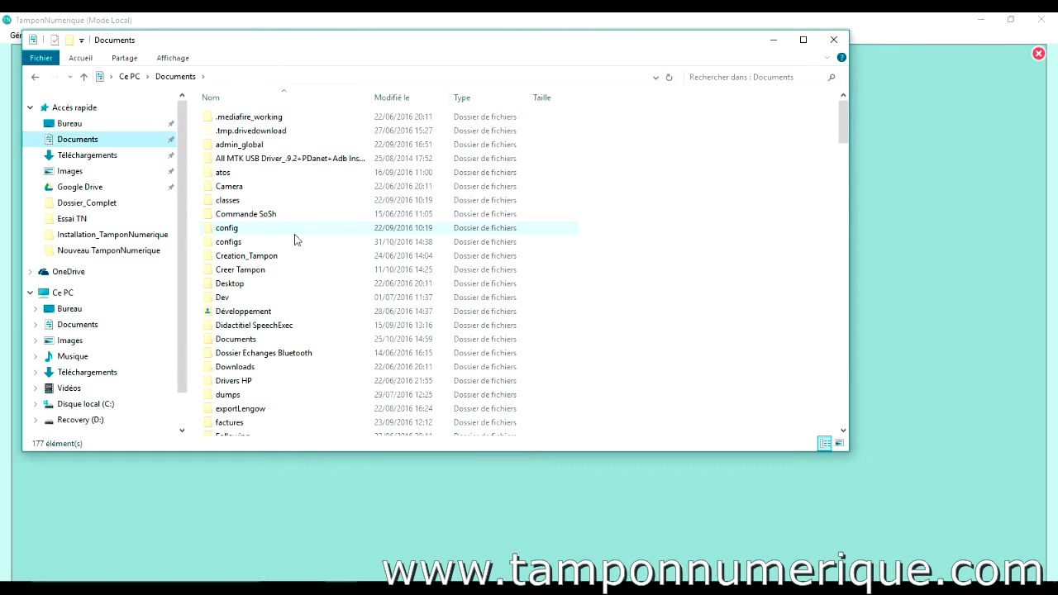
scroll(295, 236, down, 12)
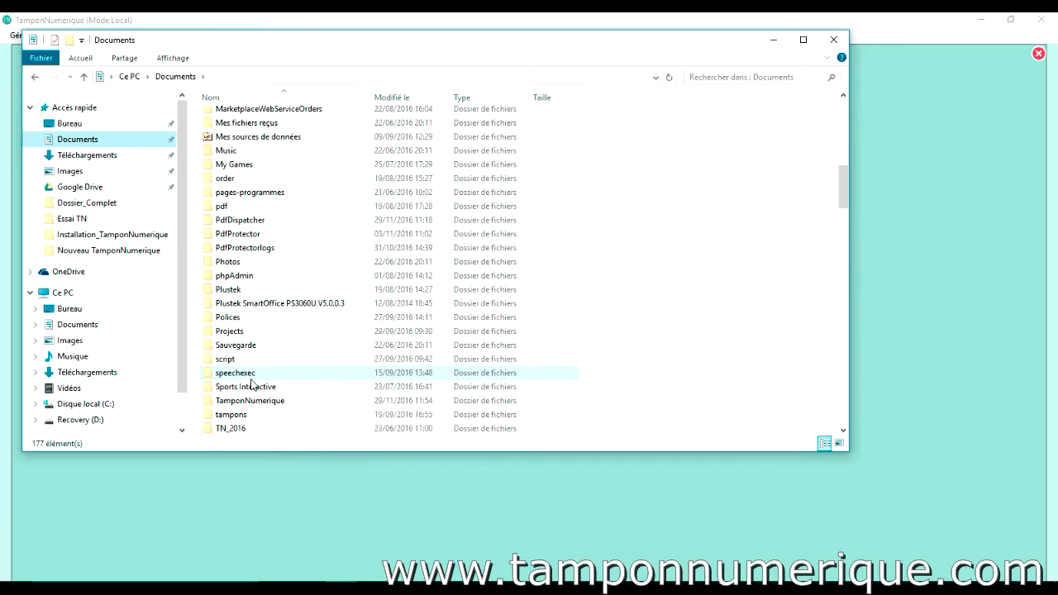
scroll(259, 388, down, 1)
double_click(267, 358)
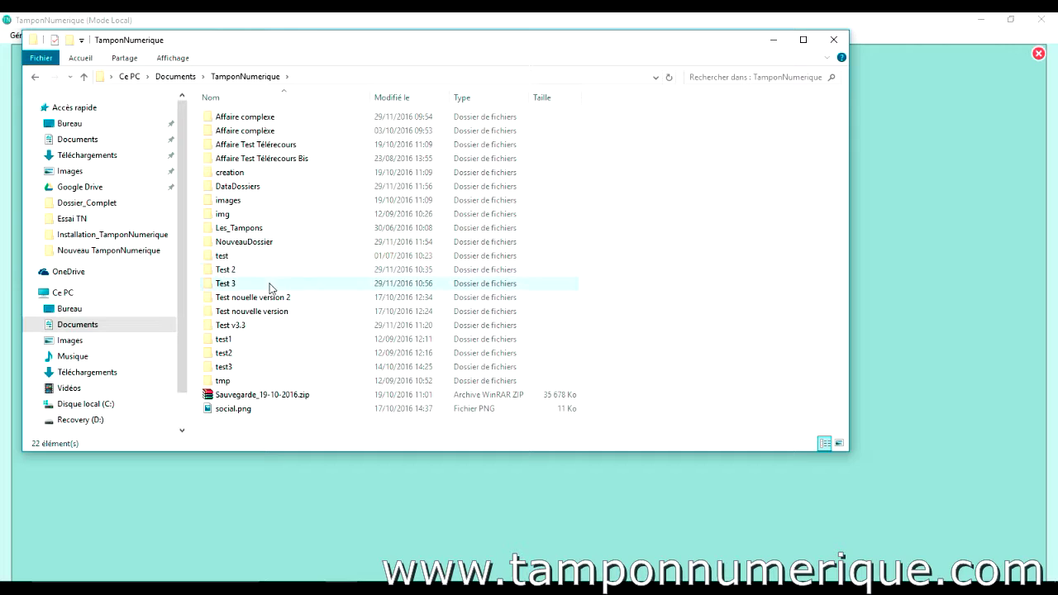
click(261, 243)
double_click(261, 245)
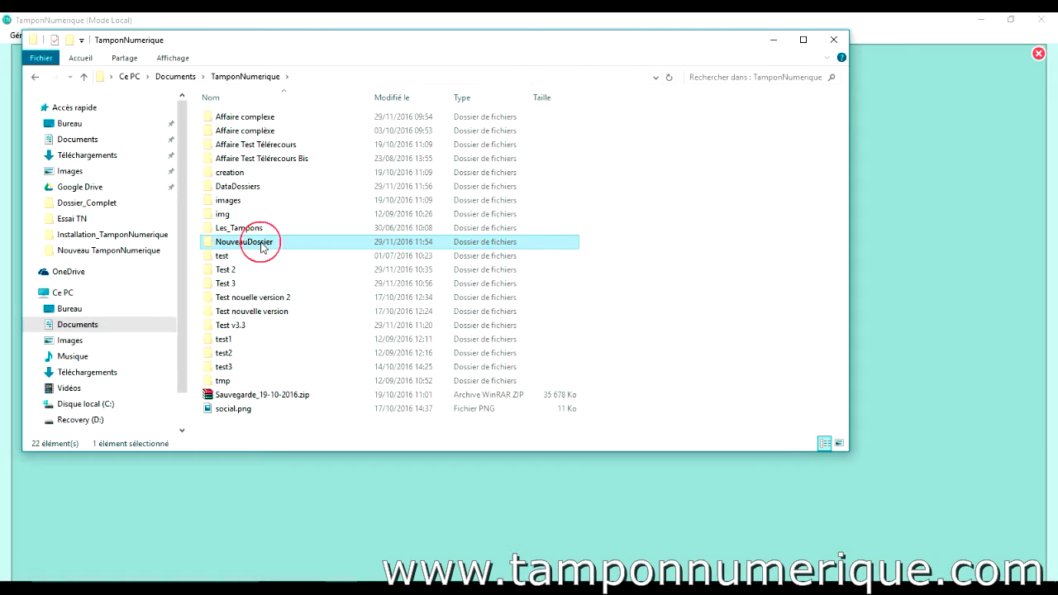
View the individual stamped PDFs in Fichiers_Seuls, then return to NouveauDossier and open its Dossier_Complet folder.
double_click(243, 133)
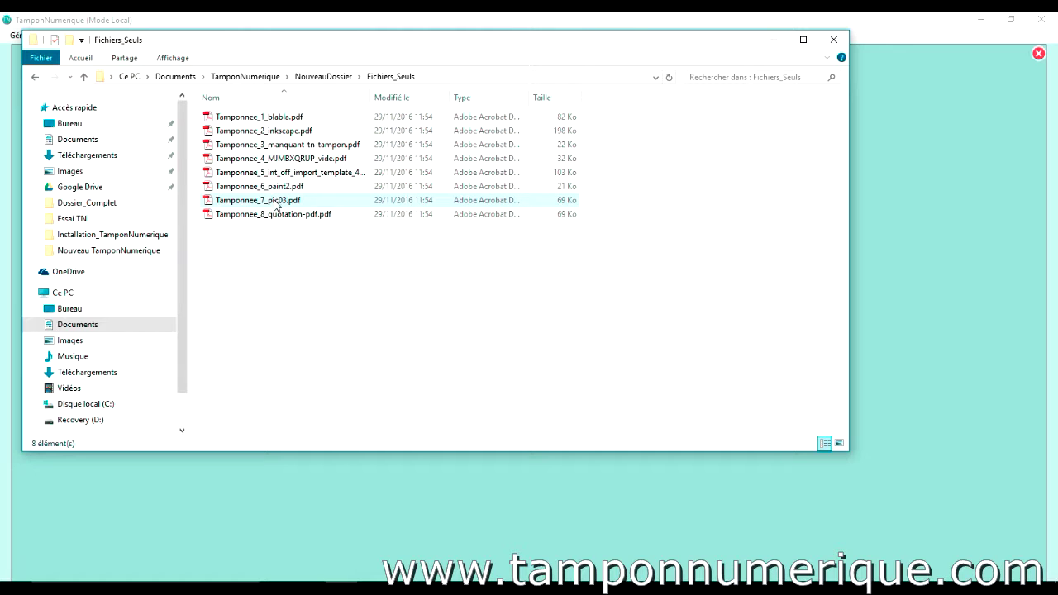
click(316, 78)
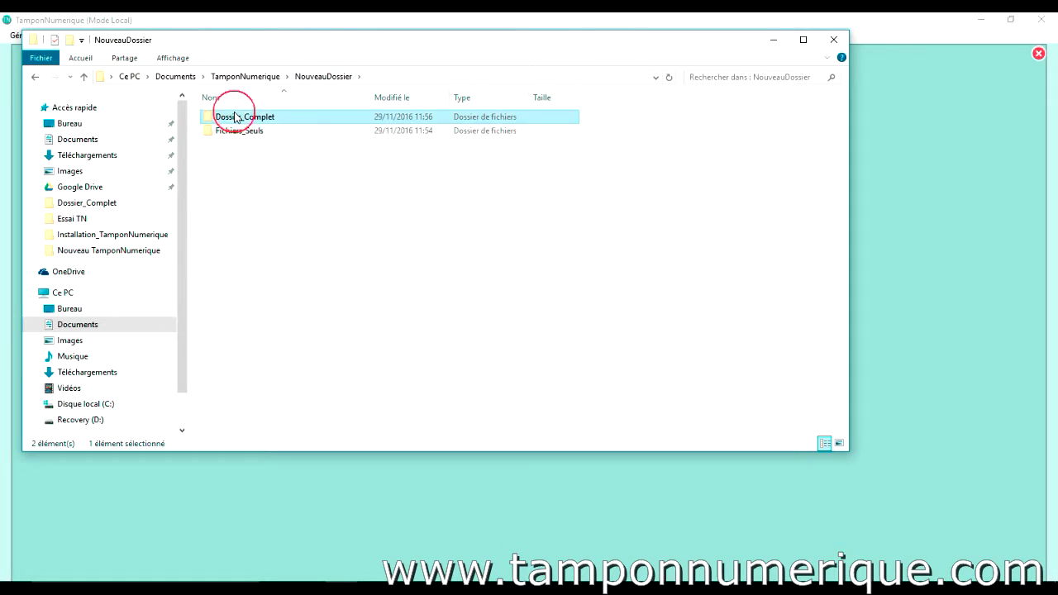
double_click(238, 116)
Open Bordereau_NouveauDossier_Numero 1.doc in Word, read through its list of pieces, and close it.
click(265, 134)
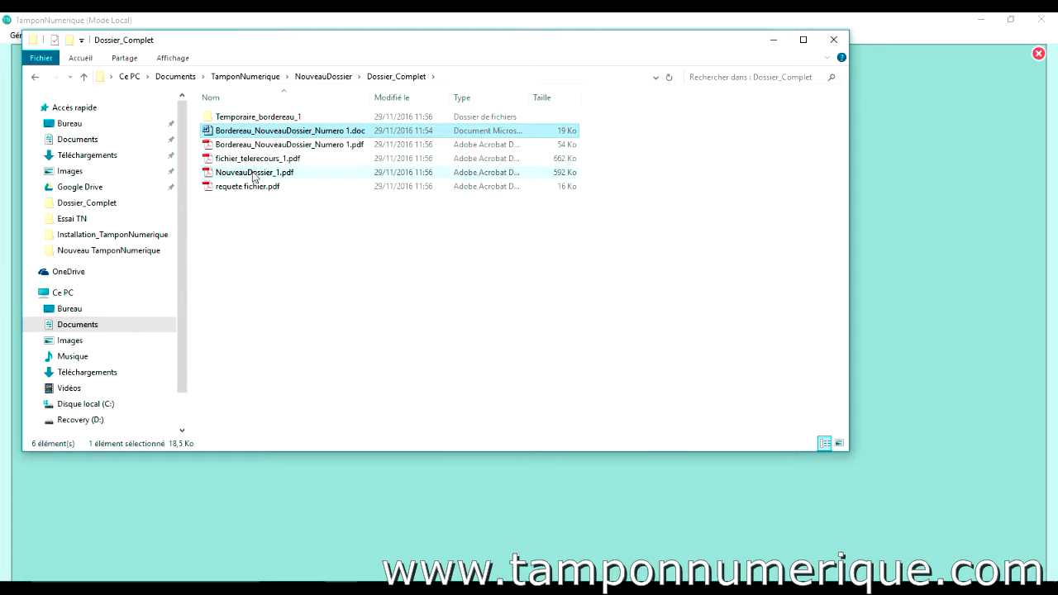
double_click(263, 133)
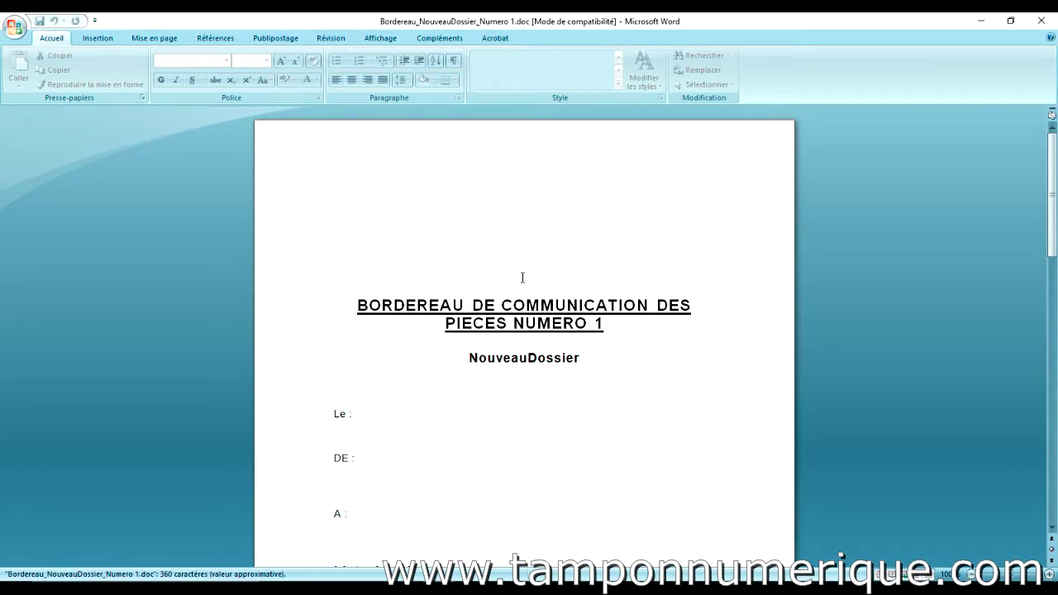
scroll(528, 278, down, 5)
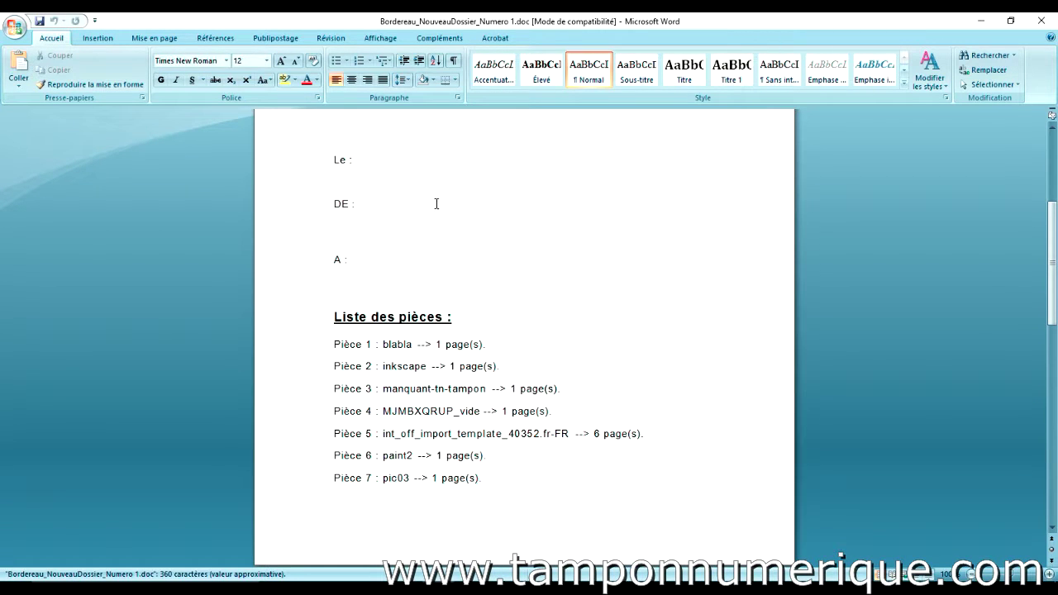
scroll(515, 262, down, 2)
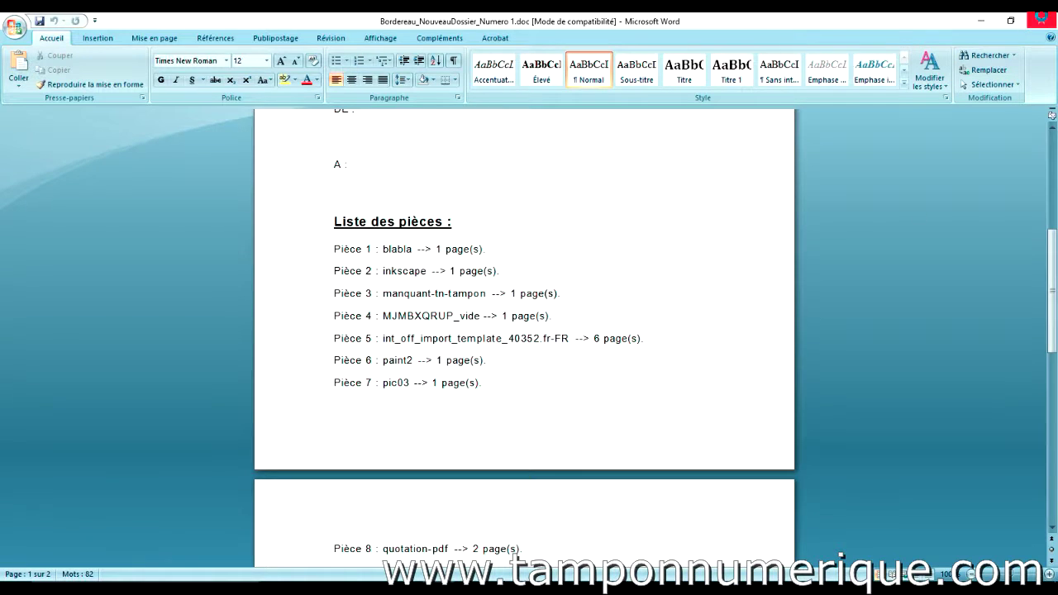
click(1042, 21)
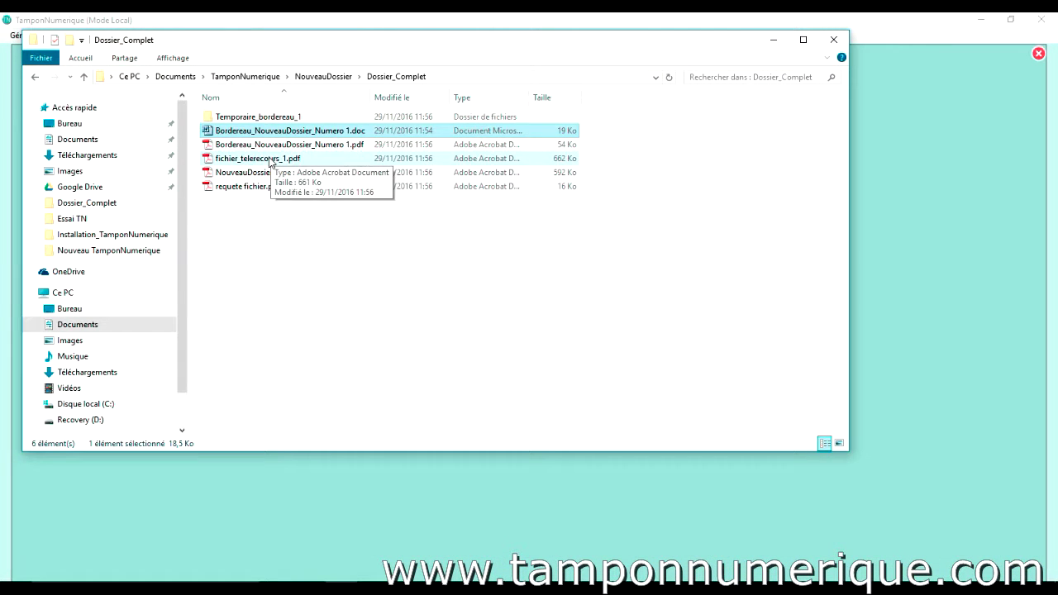
Open fichier_telerecours_1.pdf in Adobe Acrobat Pro and display its bookmarks (Signets).
click(270, 160)
click(255, 174)
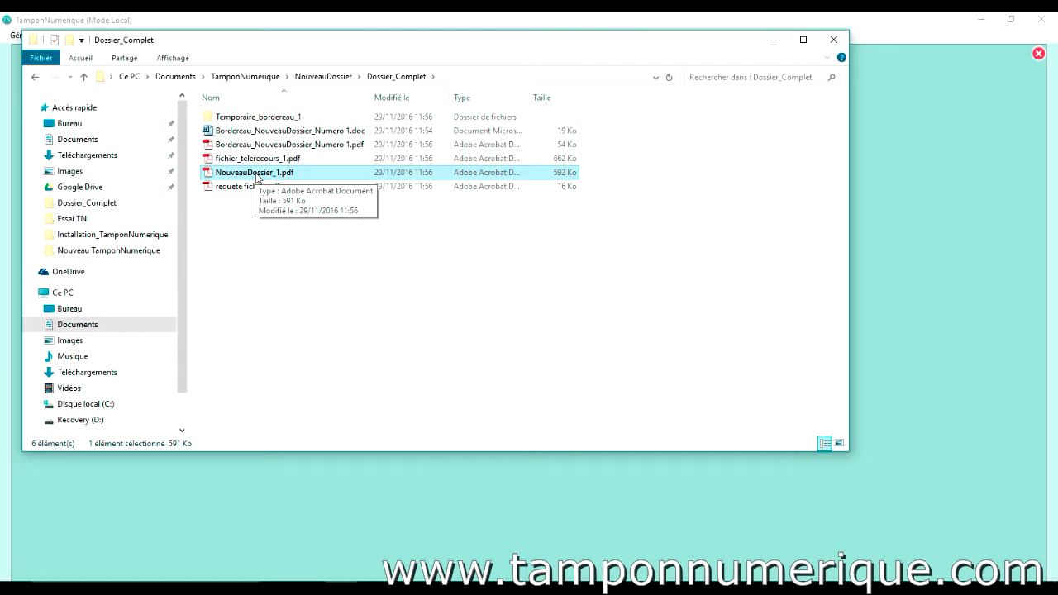
double_click(266, 159)
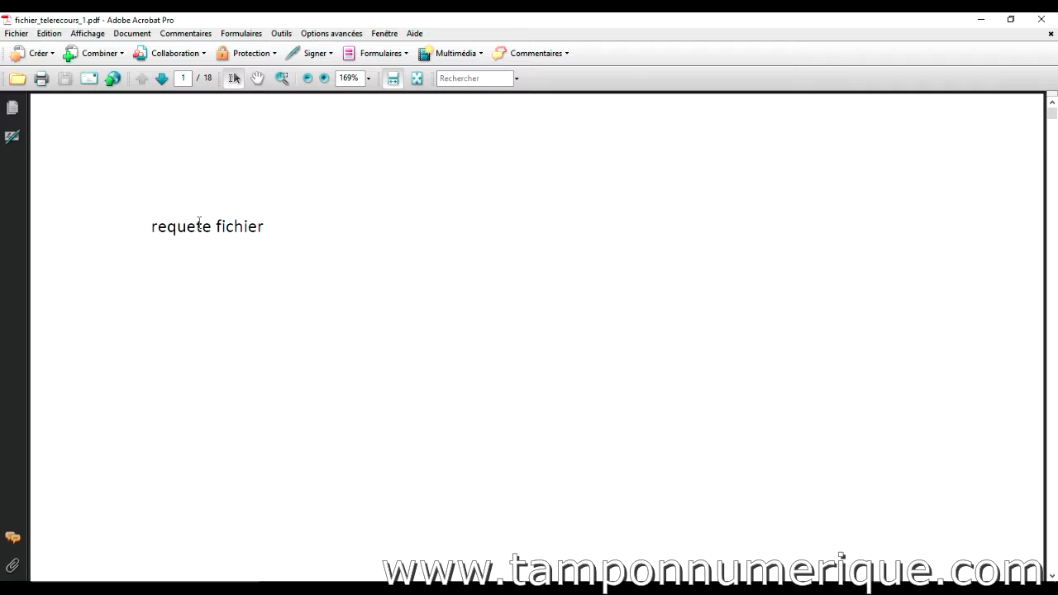
right_click(8, 204)
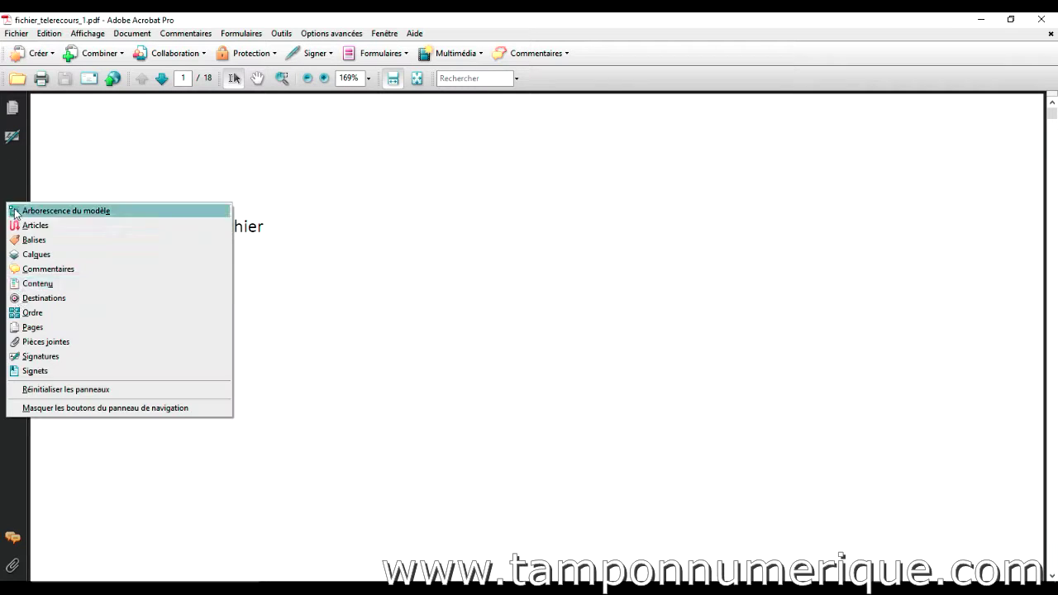
click(48, 374)
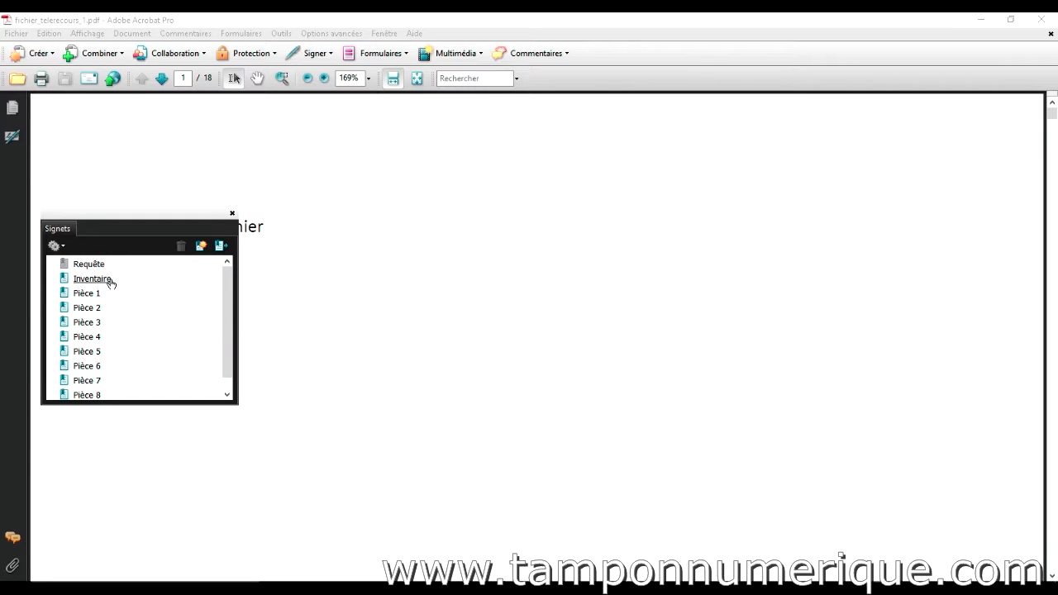
Check the Requête, Inventaire, Pièce 1, Pièce 2 and Pièce 6 bookmarks of the Télérecours PDF, and close the document.
click(98, 267)
click(98, 282)
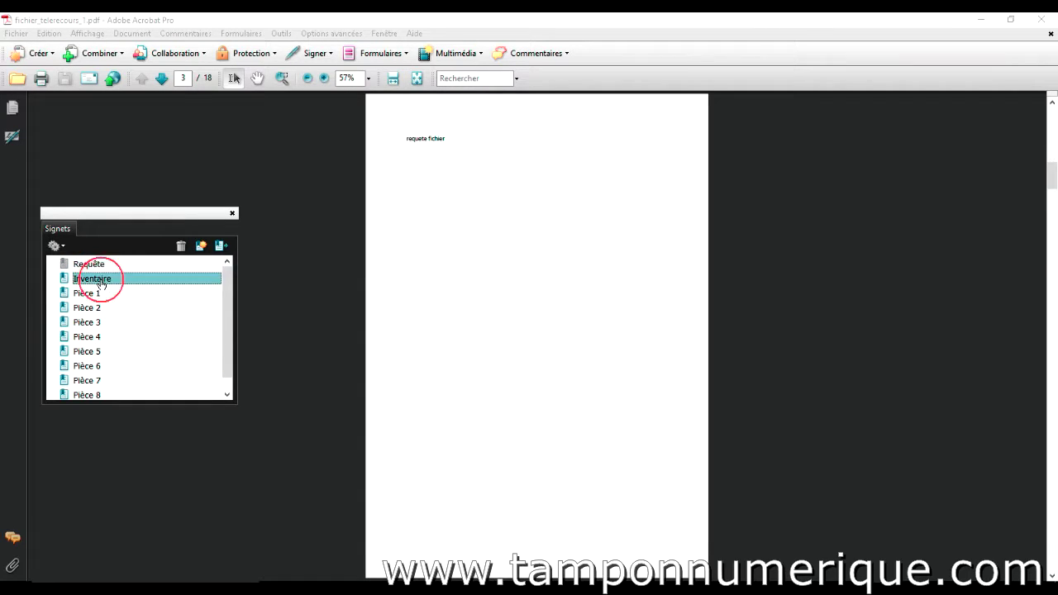
click(91, 295)
click(90, 310)
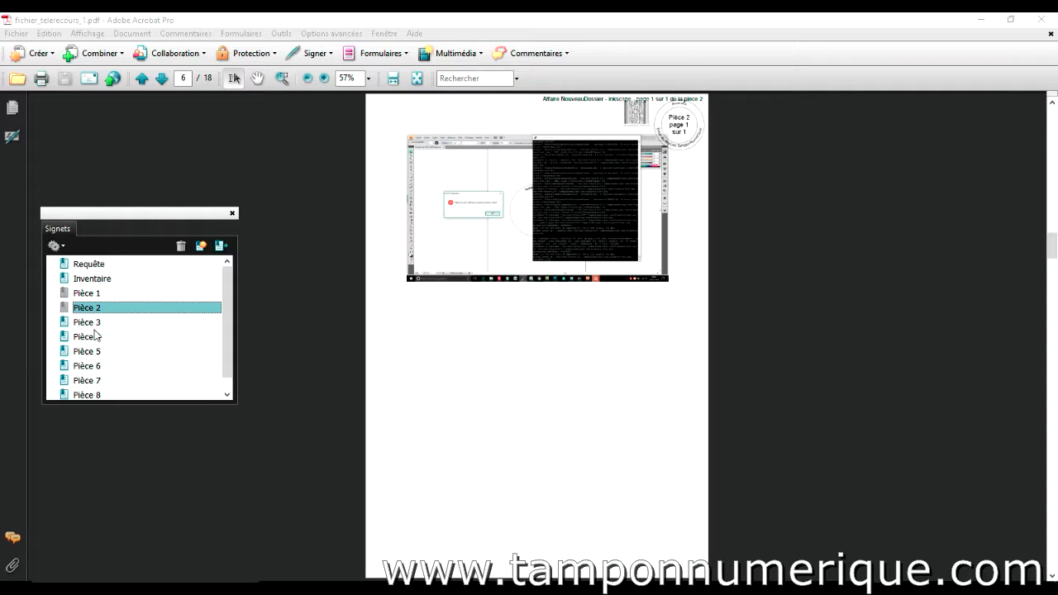
click(95, 363)
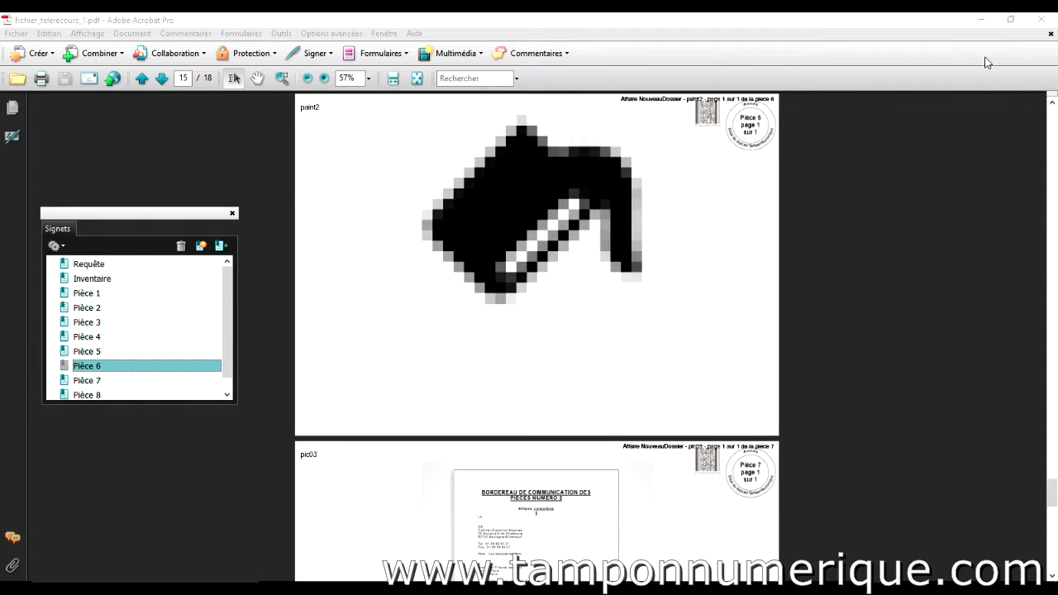
click(951, 23)
click(1040, 19)
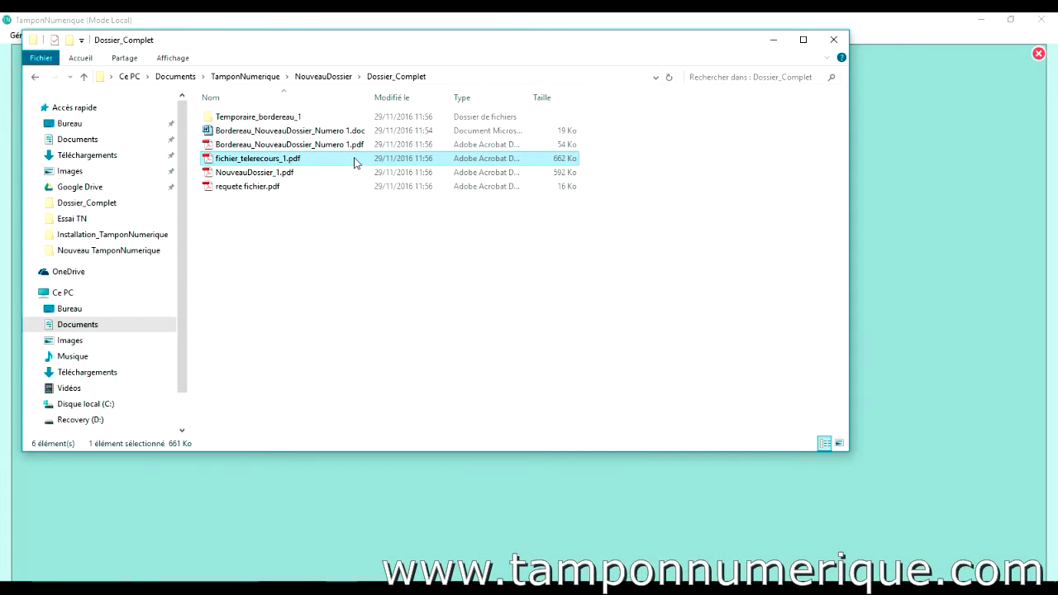
Open NouveauDossier_1.pdf to examine the stamp, barcode and header line on its first page, and close it.
click(285, 173)
double_click(285, 173)
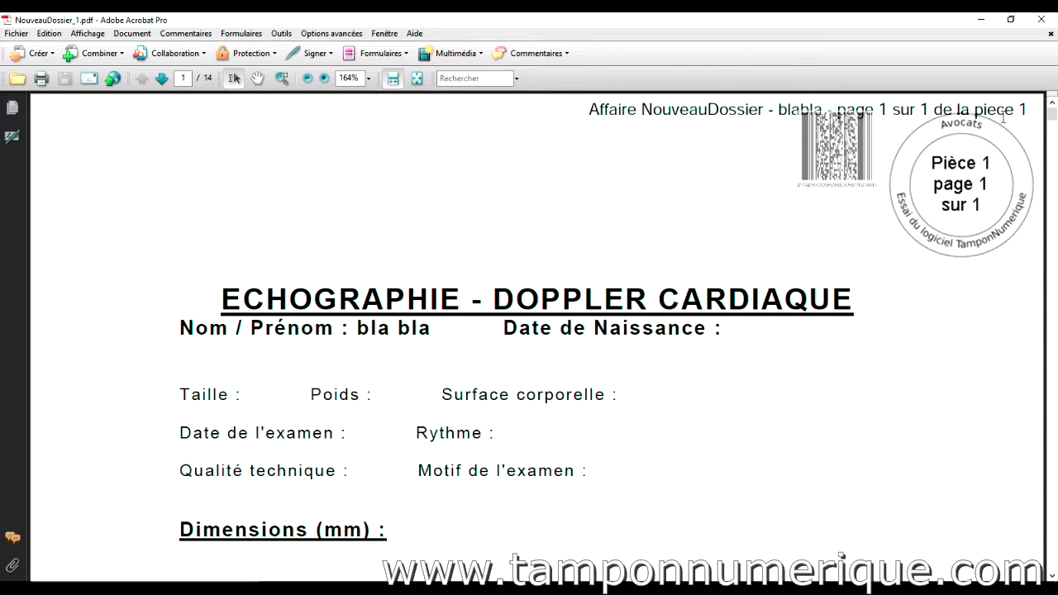
click(1040, 21)
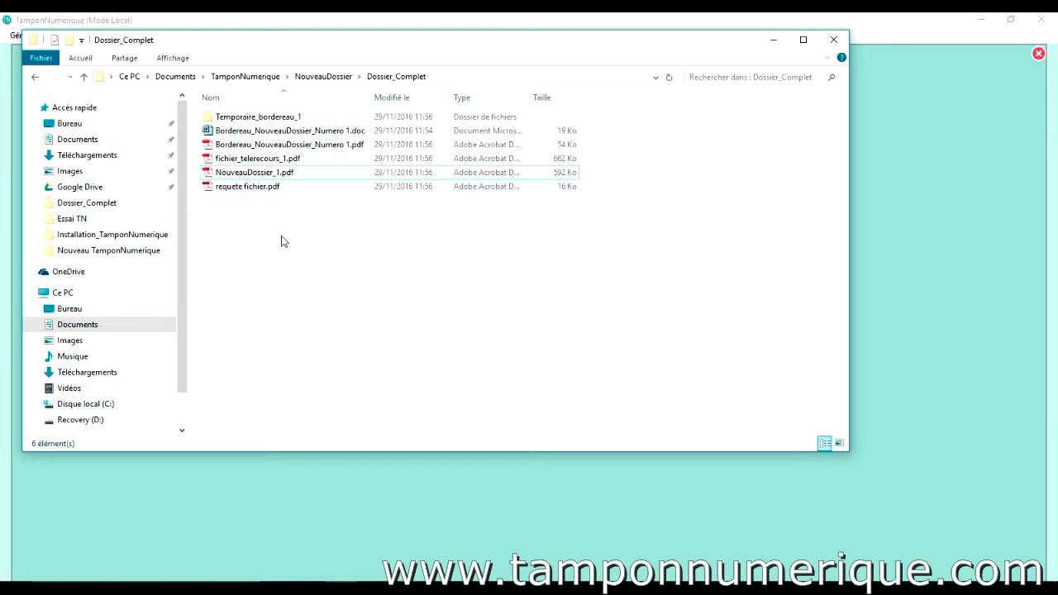